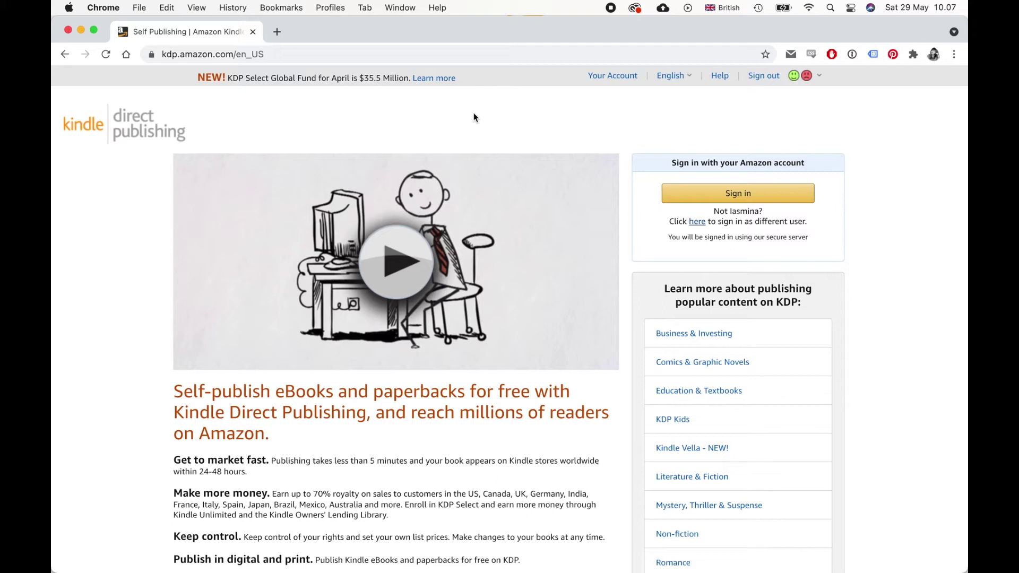
# Check the KDP web address, scroll the landing page, and sign in to reach the Bookshelf.
pyautogui.click(333, 55)
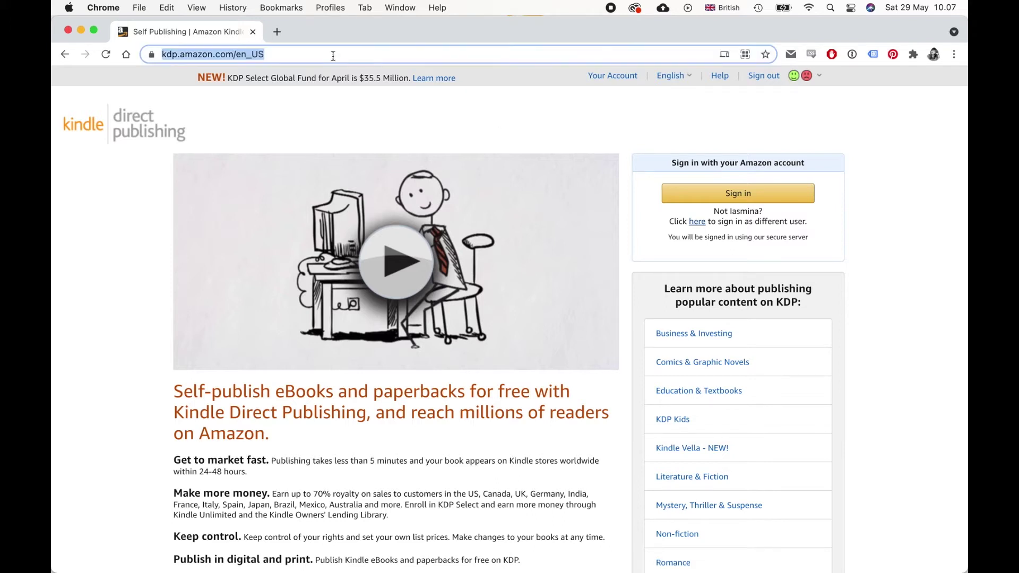
pyautogui.click(308, 56)
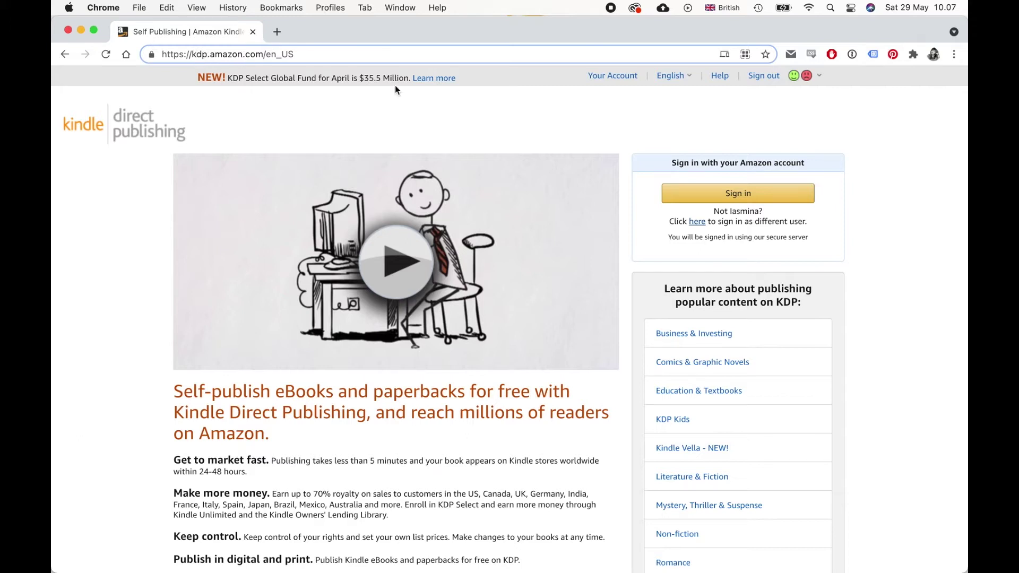
pyautogui.click(501, 370)
pyautogui.scroll(-1, 502, 370)
pyautogui.scroll(-4, 501, 370)
pyautogui.scroll(5, 501, 370)
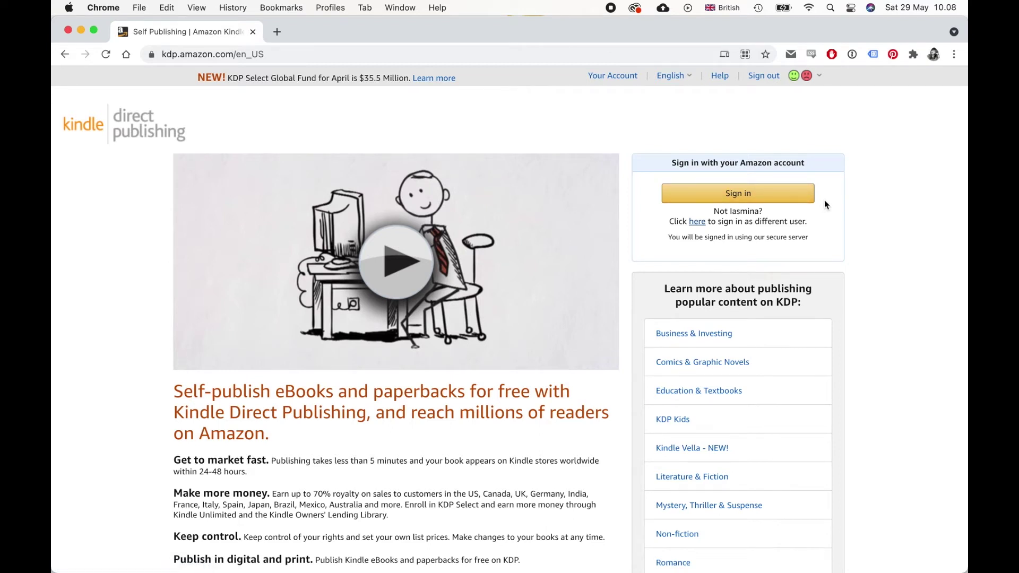
pyautogui.click(797, 196)
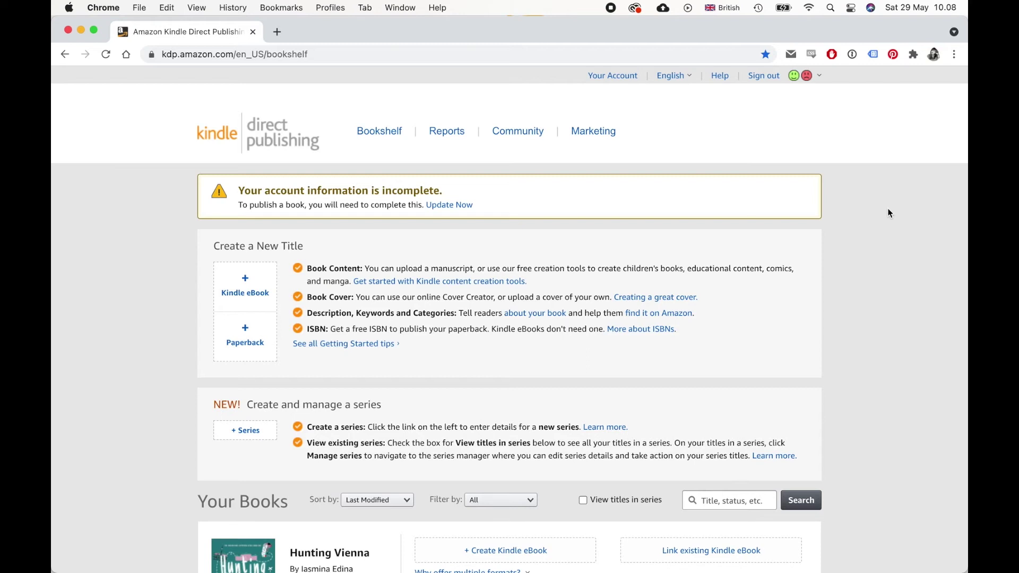
pyautogui.scroll(-7, 888, 213)
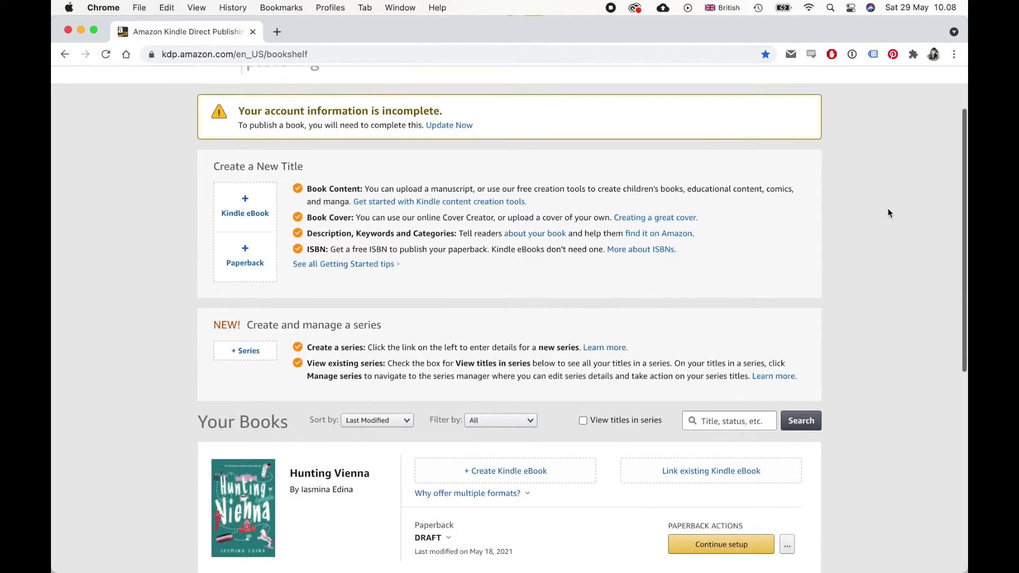
pyautogui.scroll(-2, 888, 208)
pyautogui.scroll(3, 887, 208)
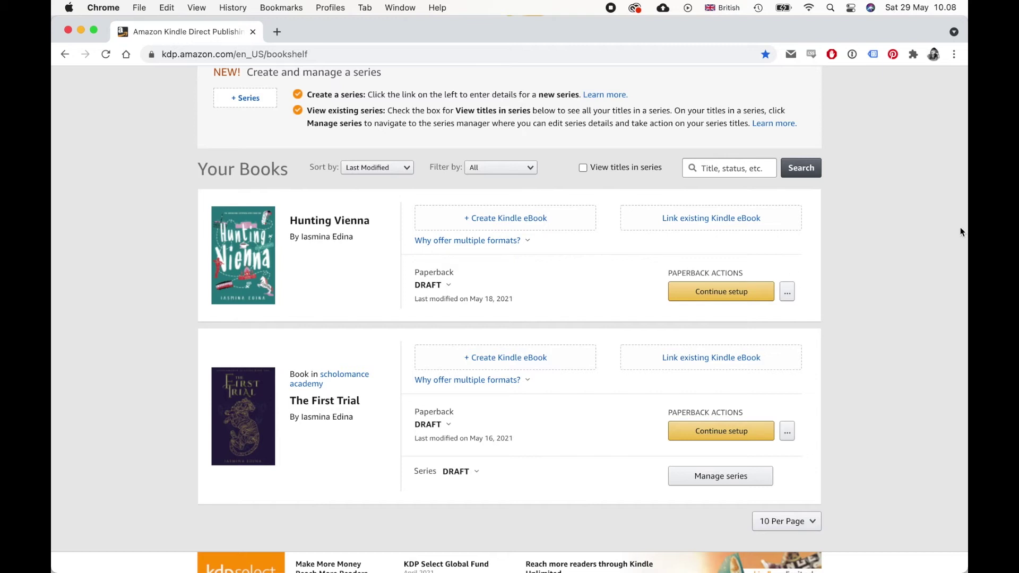
pyautogui.scroll(1, 884, 255)
pyautogui.scroll(4, 884, 249)
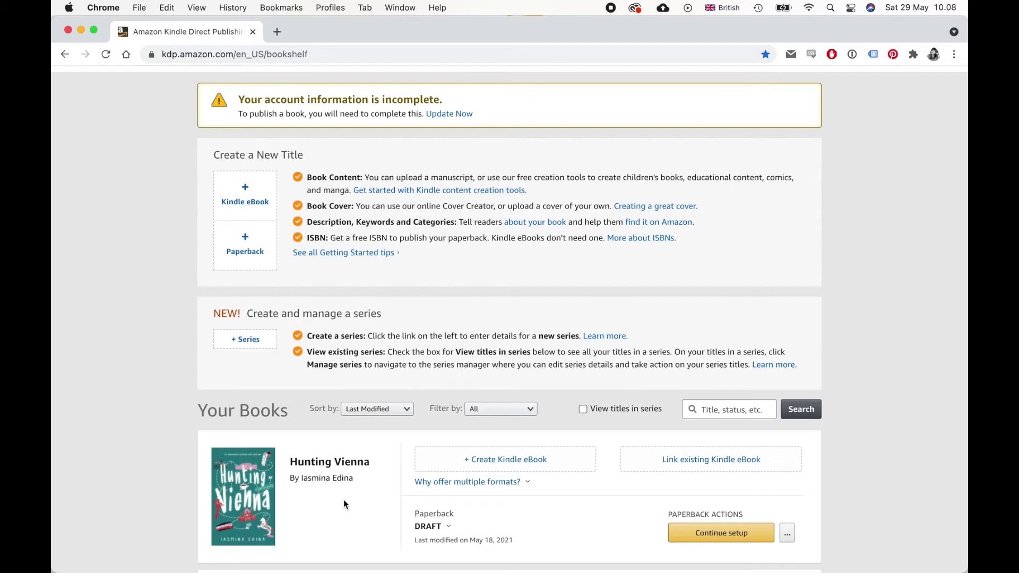
pyautogui.scroll(2, 149, 183)
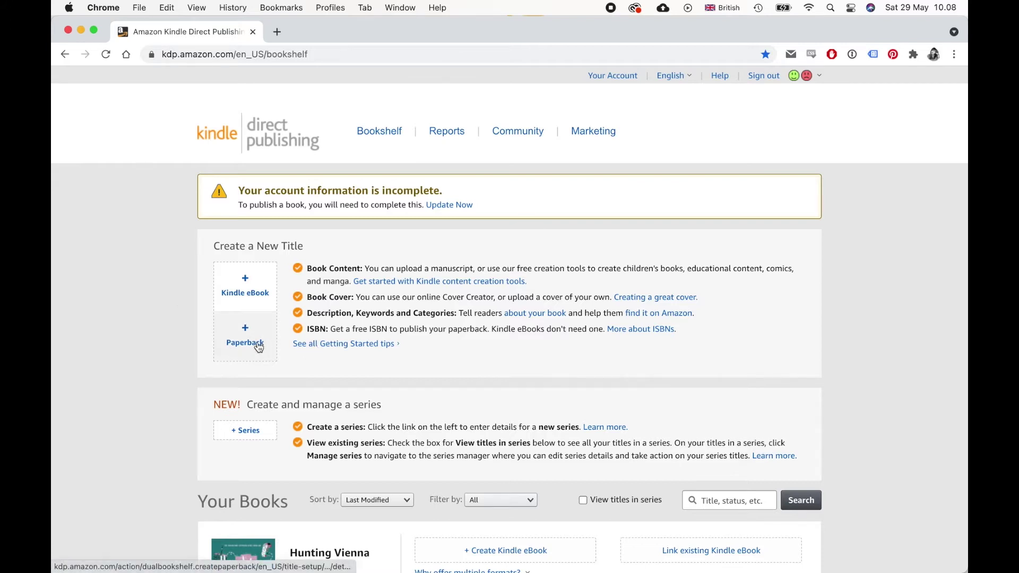
# Start a new paperback titled 'Book Title' with the subtitle 'Book Subtitle'.
pyautogui.click(257, 345)
pyautogui.scroll(-2, 136, 336)
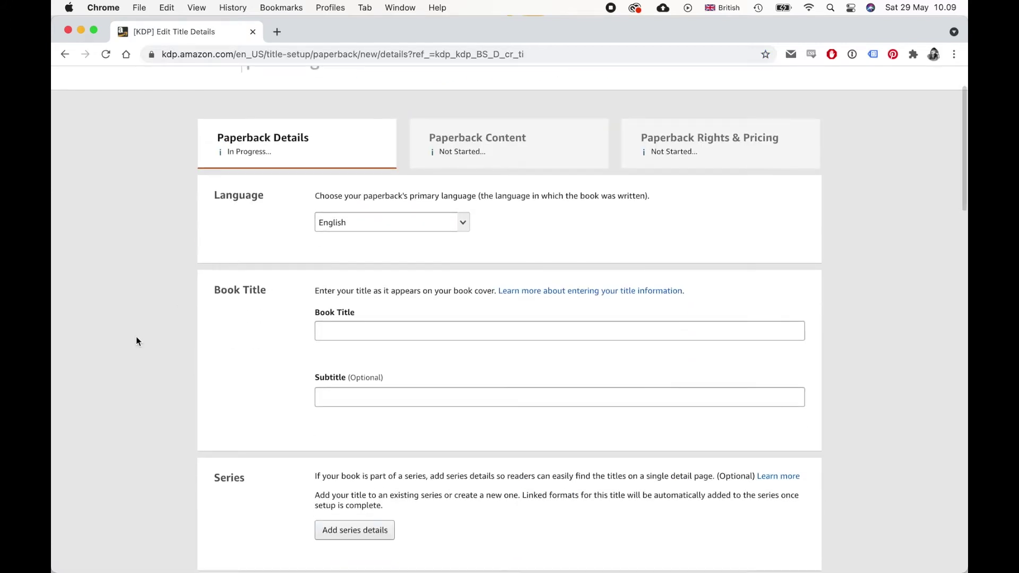
pyautogui.scroll(-15, 137, 340)
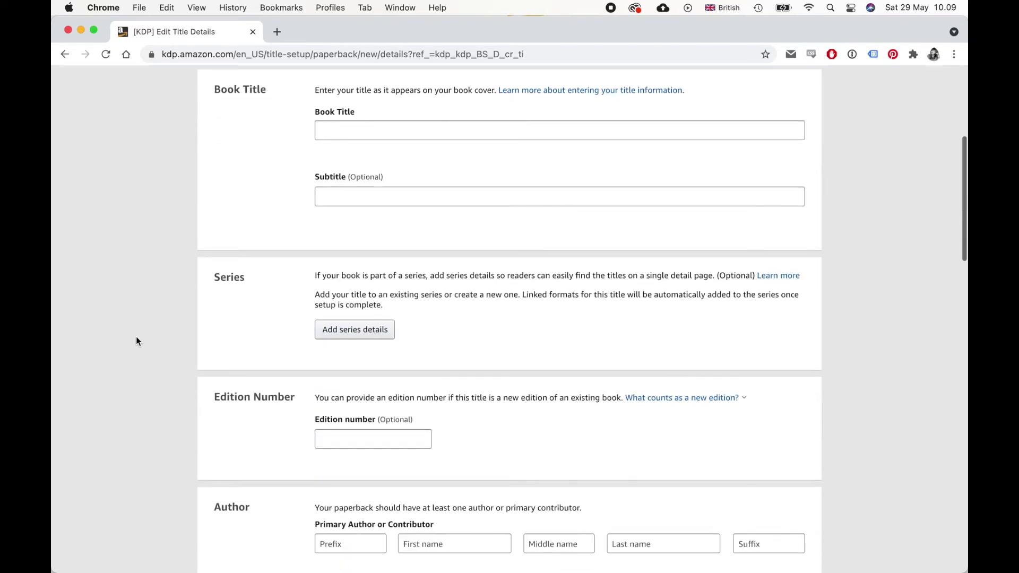
pyautogui.scroll(-15, 136, 341)
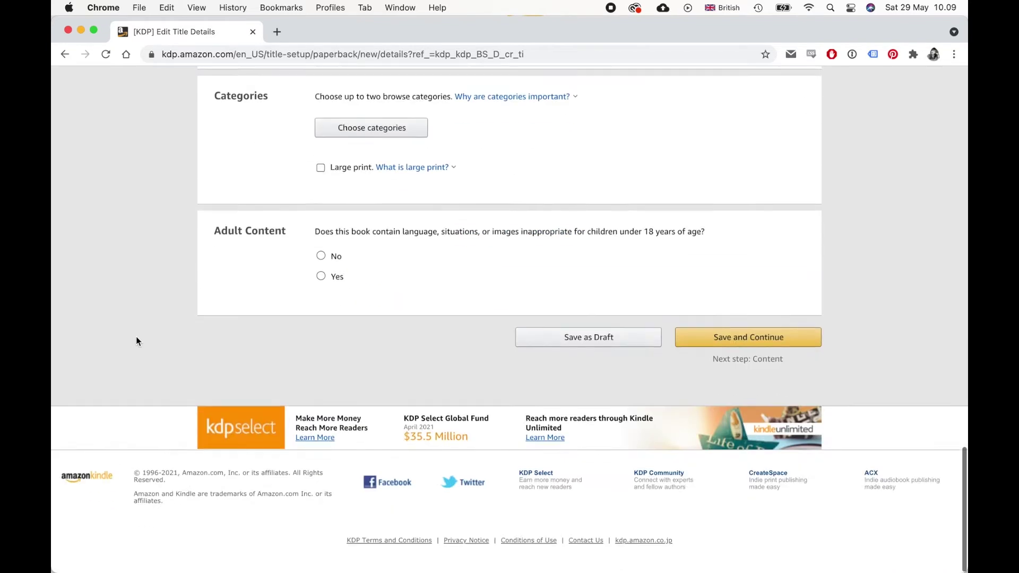
pyautogui.scroll(20, 136, 340)
pyautogui.scroll(-2, 136, 341)
pyautogui.click(400, 325)
pyautogui.write('Book Title')
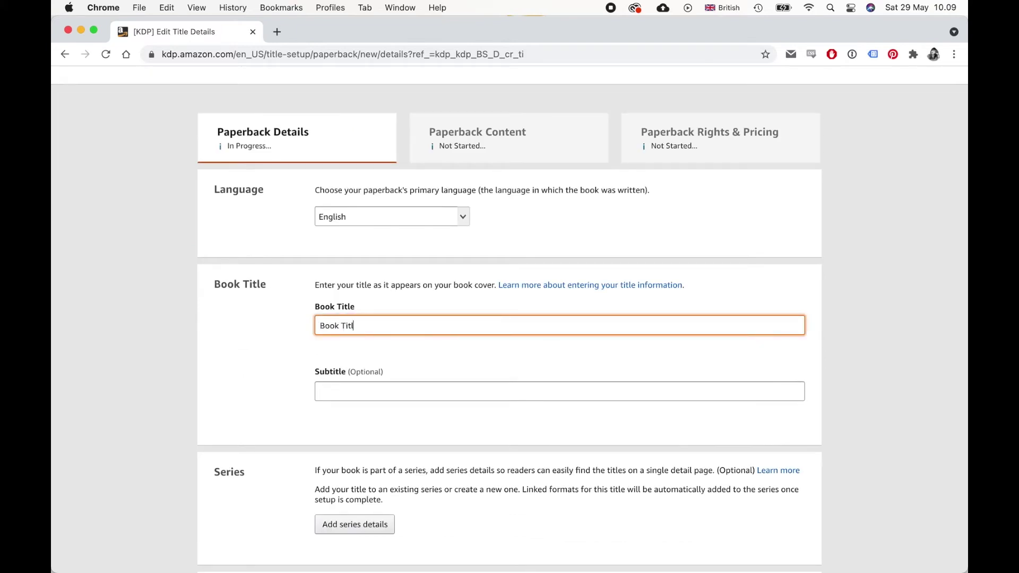
pyautogui.click(405, 392)
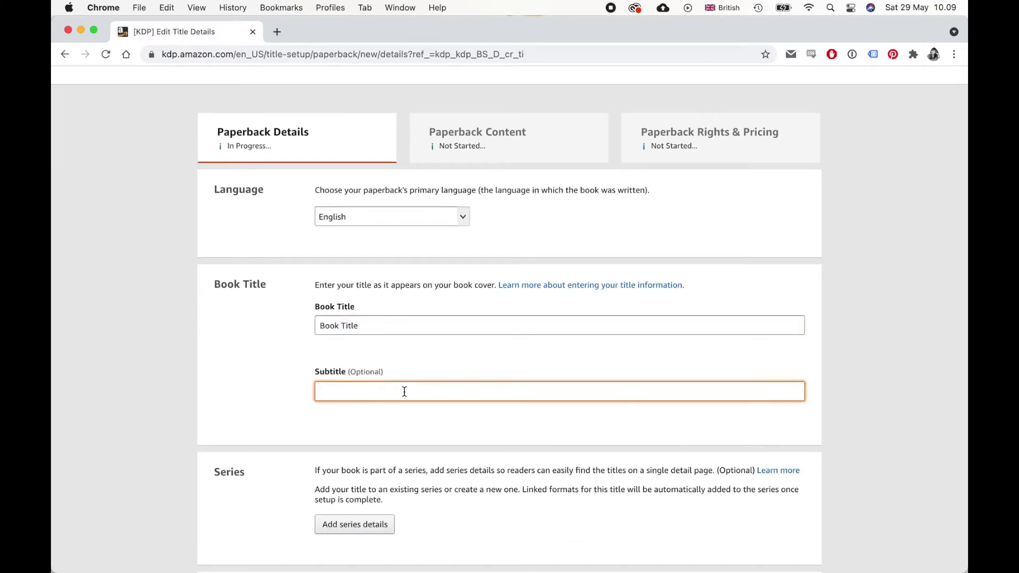
pyautogui.write('Book Subtitle')
# Enter edition 1, the placeholder author name, and 'Book Description' as the description.
pyautogui.scroll(-3, 330, 357)
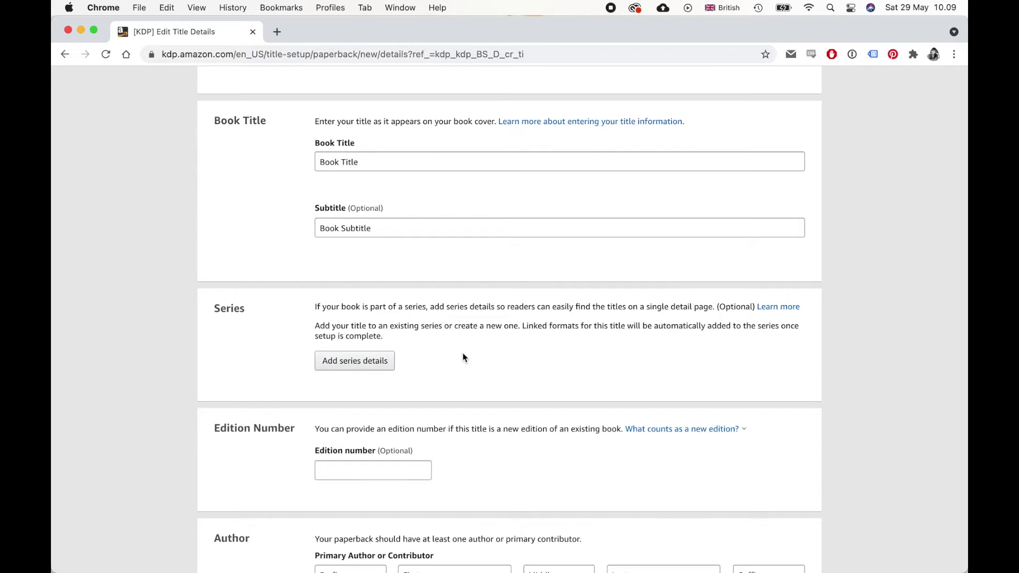
pyautogui.scroll(-3, 463, 358)
pyautogui.click(380, 310)
pyautogui.write('1')
pyautogui.scroll(-3, 494, 309)
pyautogui.write('u')
pyautogui.write('thor K')
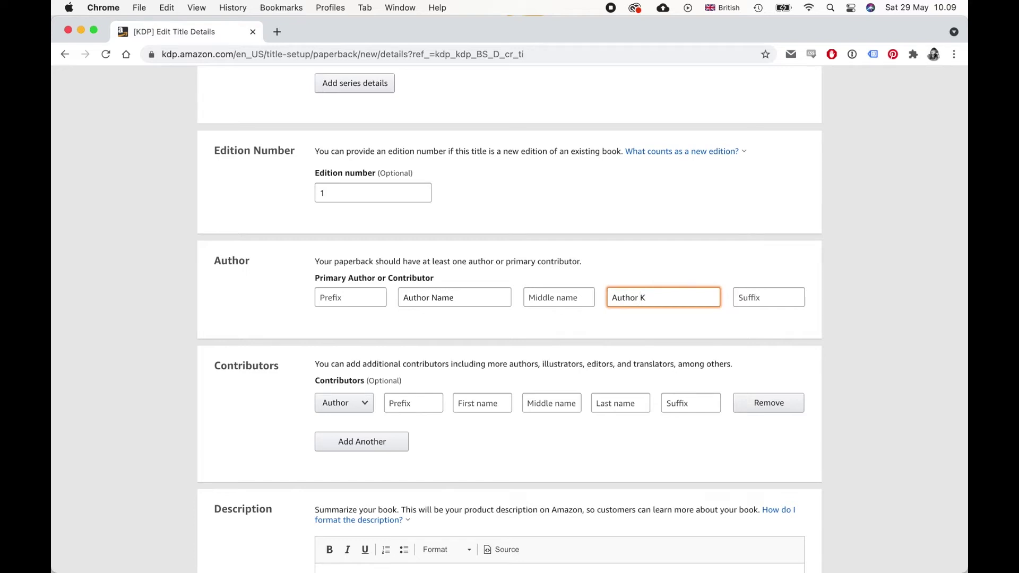
pyautogui.write('astLast Name')
pyautogui.scroll(-5, 474, 323)
pyautogui.click(474, 323)
pyautogui.write('Book De')
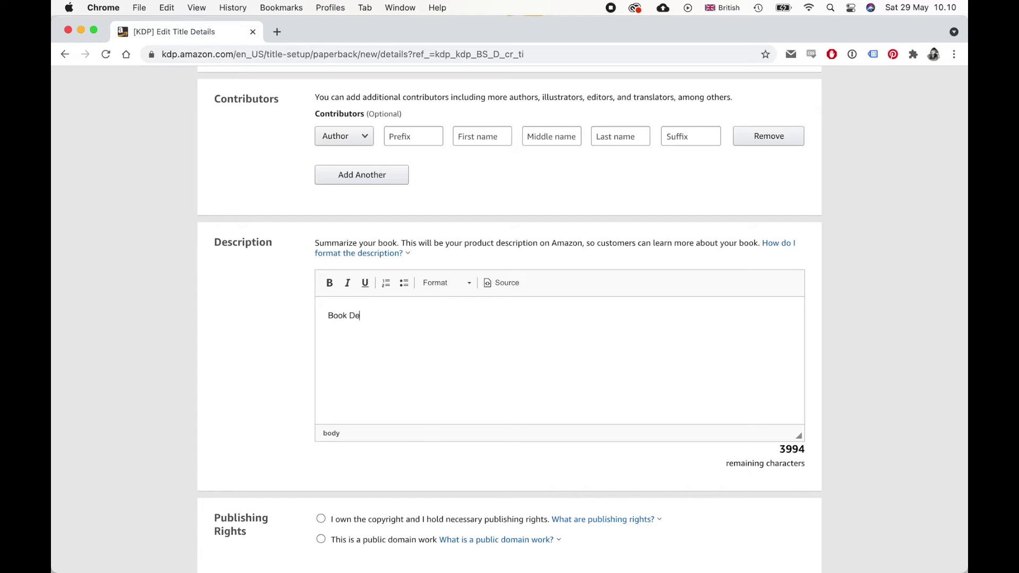
pyautogui.write('scription')
# Declare that you own the copyright and mark the book as having no adult content.
pyautogui.scroll(-5, 409, 169)
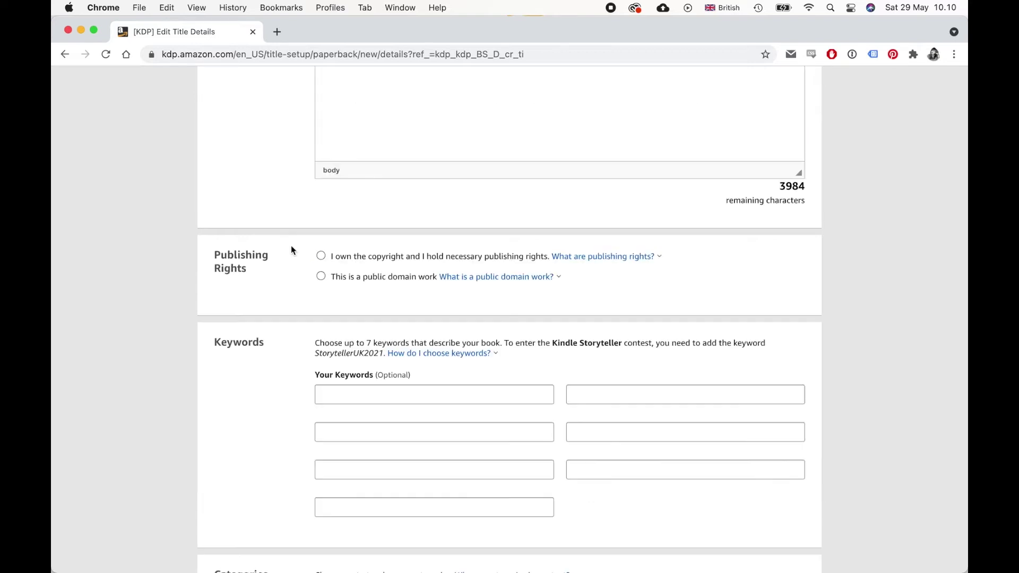
pyautogui.click(322, 257)
pyautogui.scroll(-5, 287, 368)
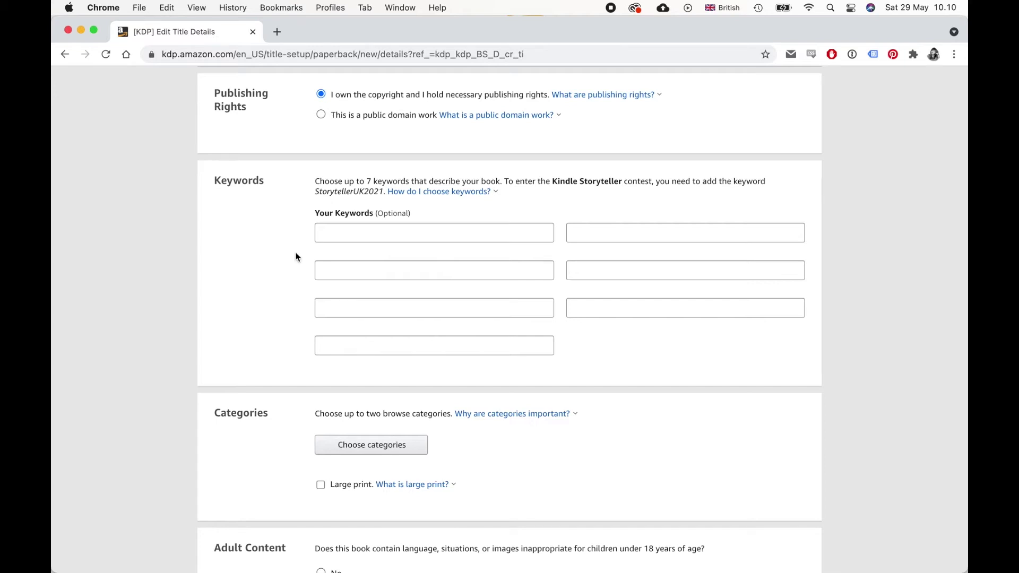
pyautogui.scroll(-5, 296, 257)
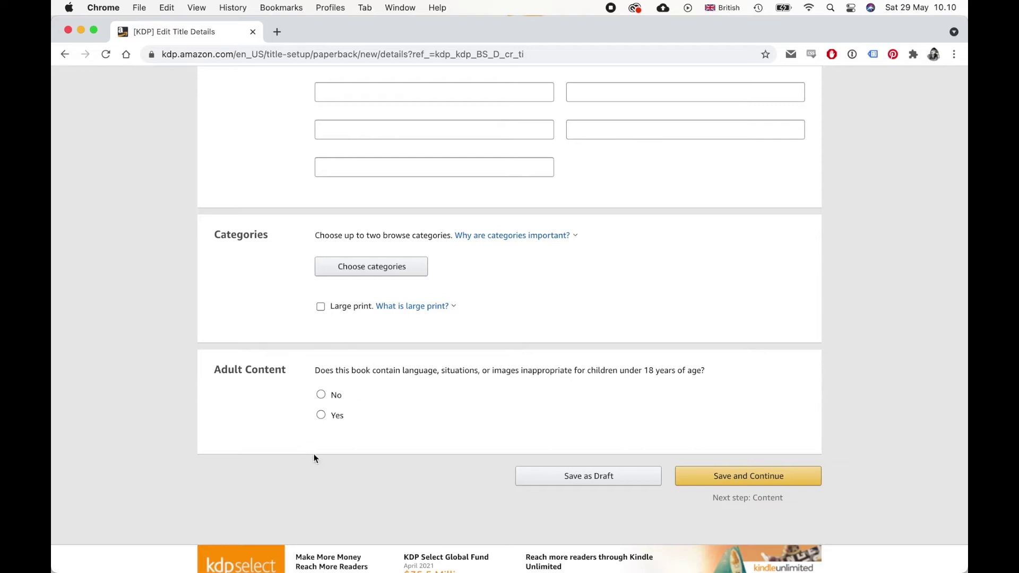
pyautogui.click(321, 396)
pyautogui.click(716, 479)
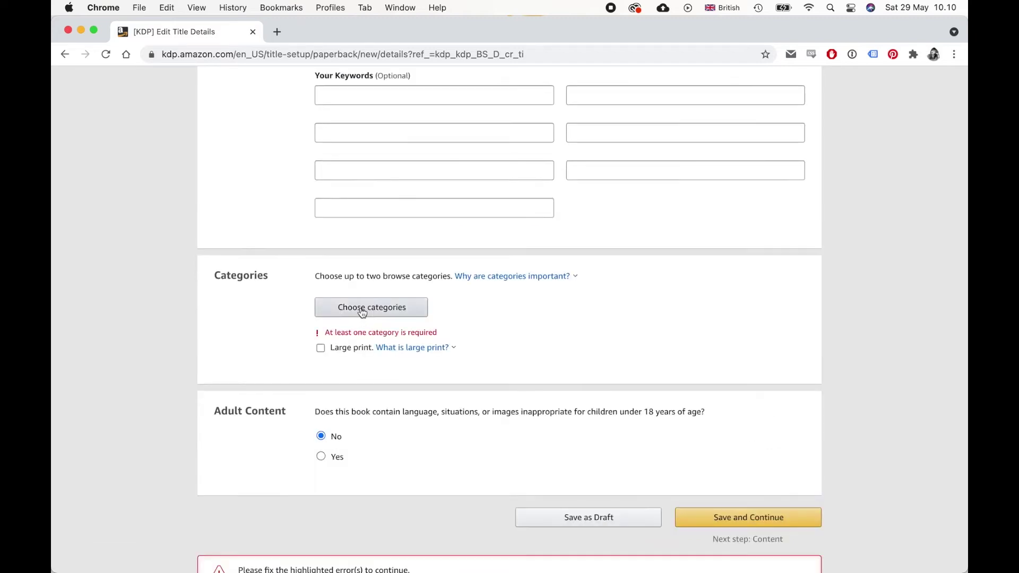
# Set the category to Fiction > General and save the paperback details.
pyautogui.click(363, 312)
pyautogui.click(366, 237)
pyautogui.click(658, 440)
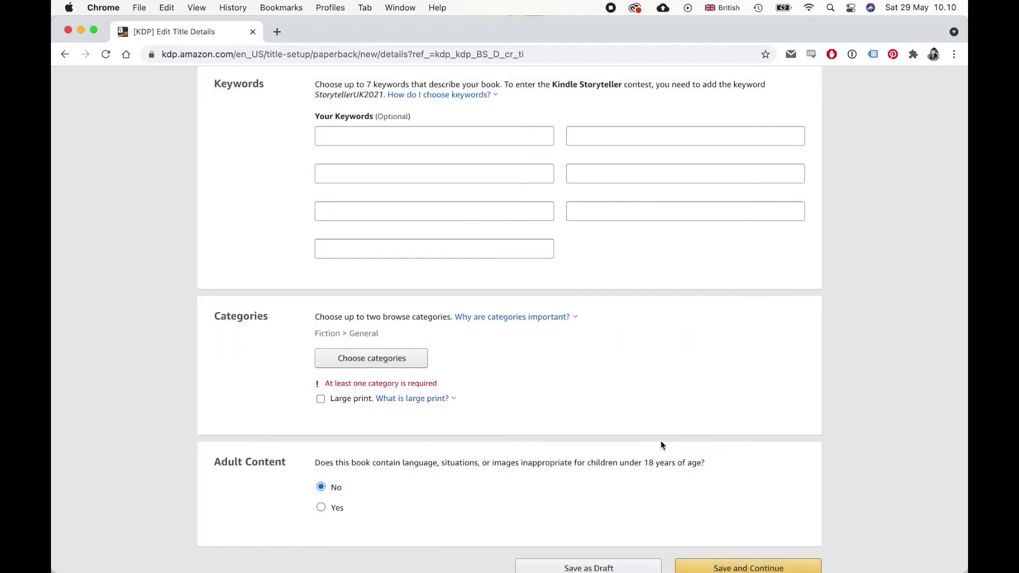
pyautogui.scroll(-2, 662, 444)
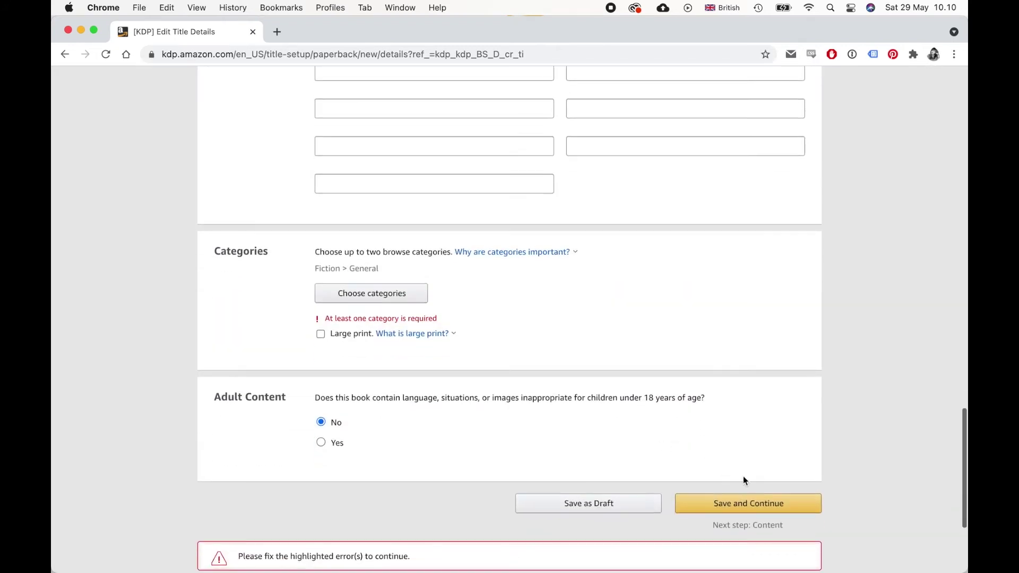
pyautogui.click(748, 504)
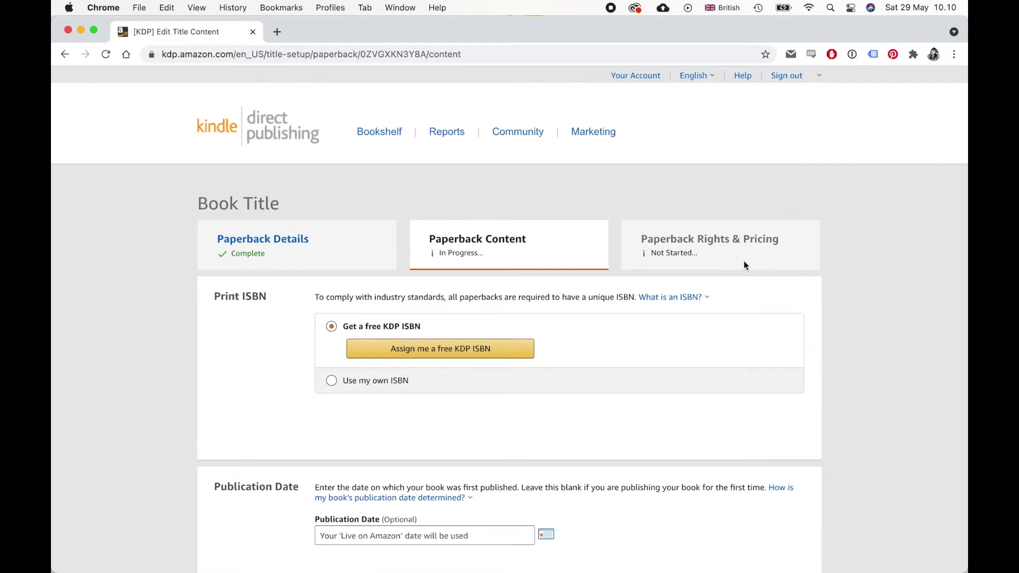
# Assign the paperback a free KDP ISBN under the Independently published imprint.
pyautogui.scroll(-2, 743, 260)
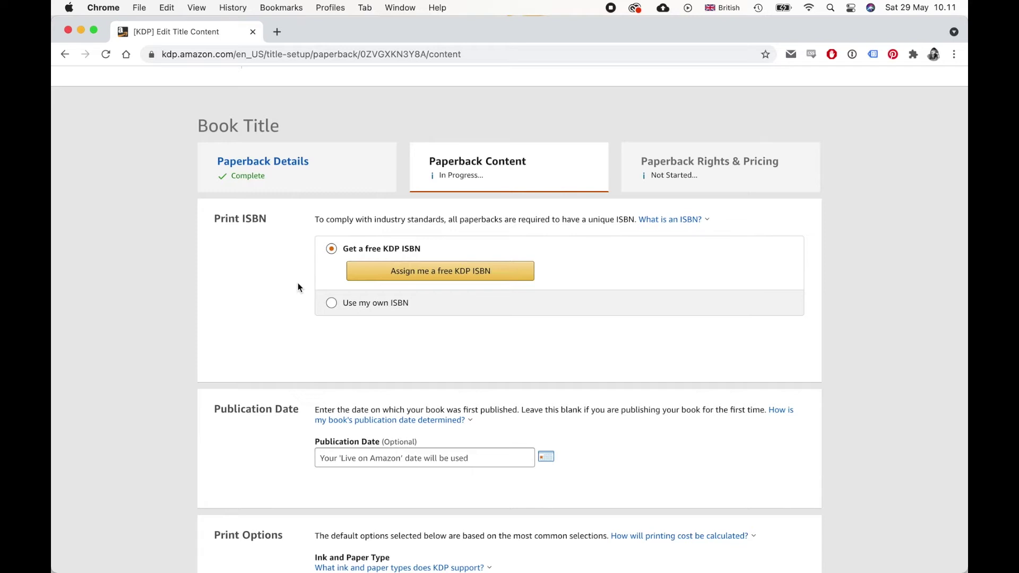
pyautogui.scroll(-1, 297, 287)
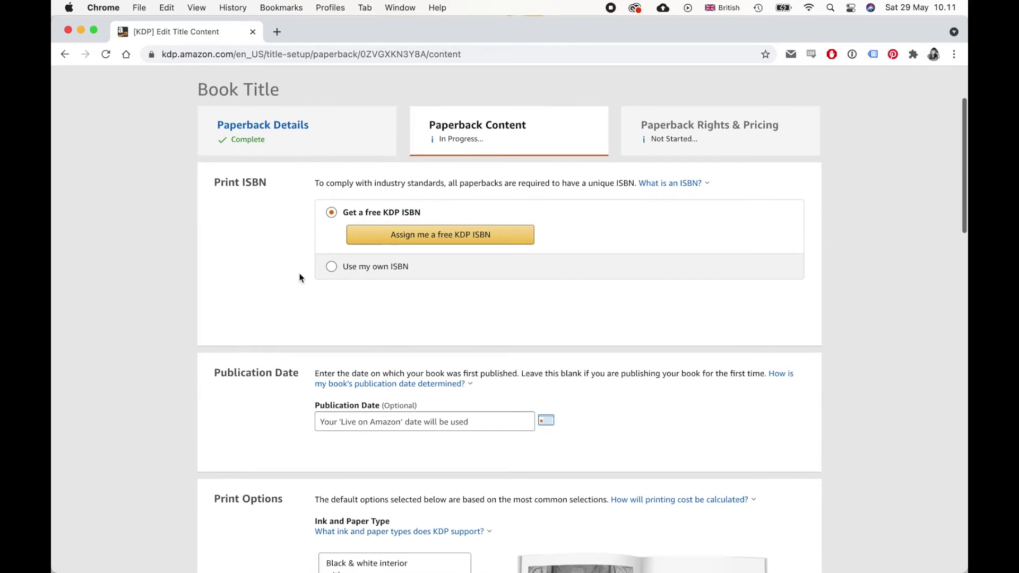
pyautogui.click(456, 242)
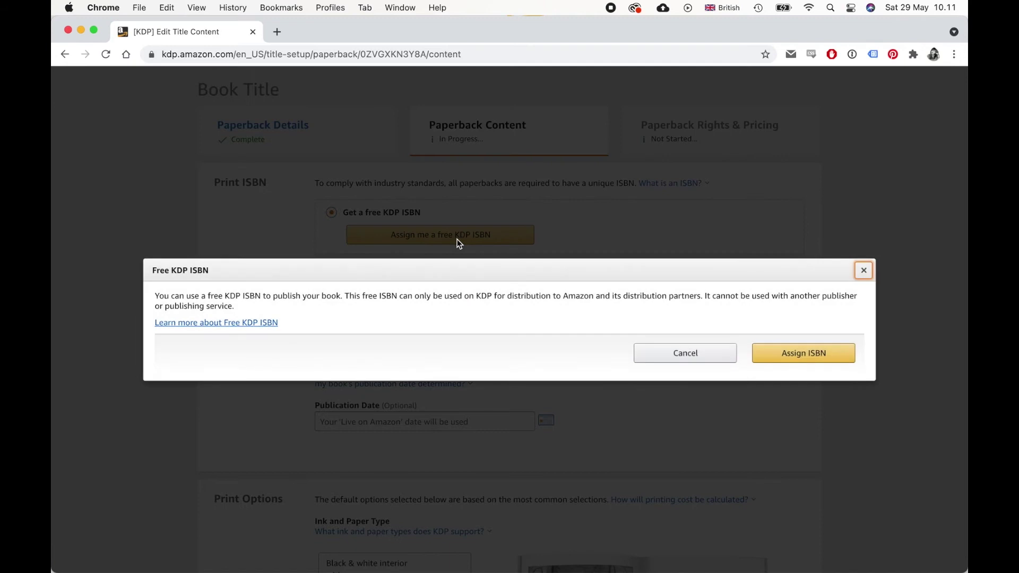
pyautogui.click(824, 354)
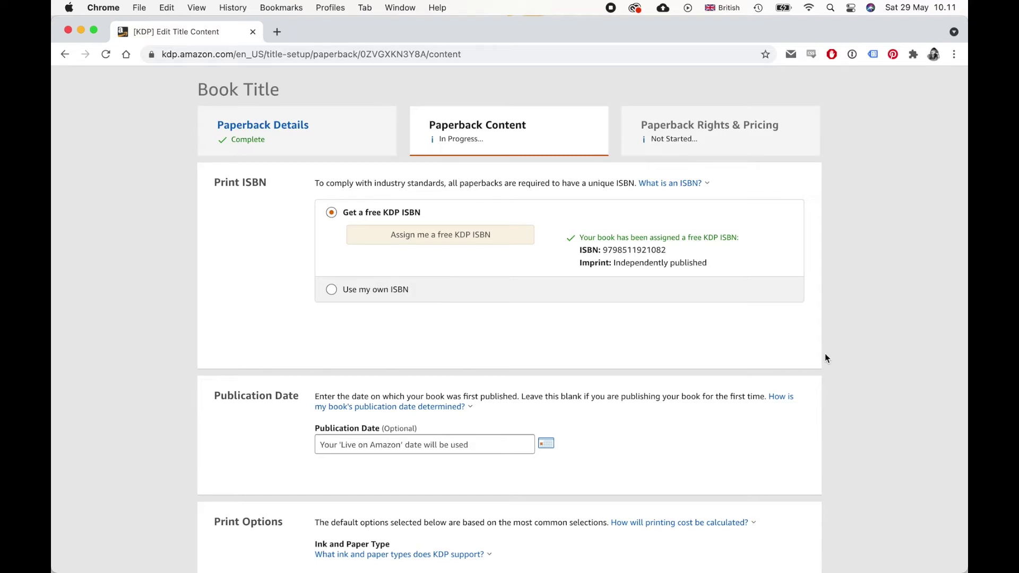
# Set the print option to a black & white interior on cream paper.
pyautogui.scroll(-5, 825, 354)
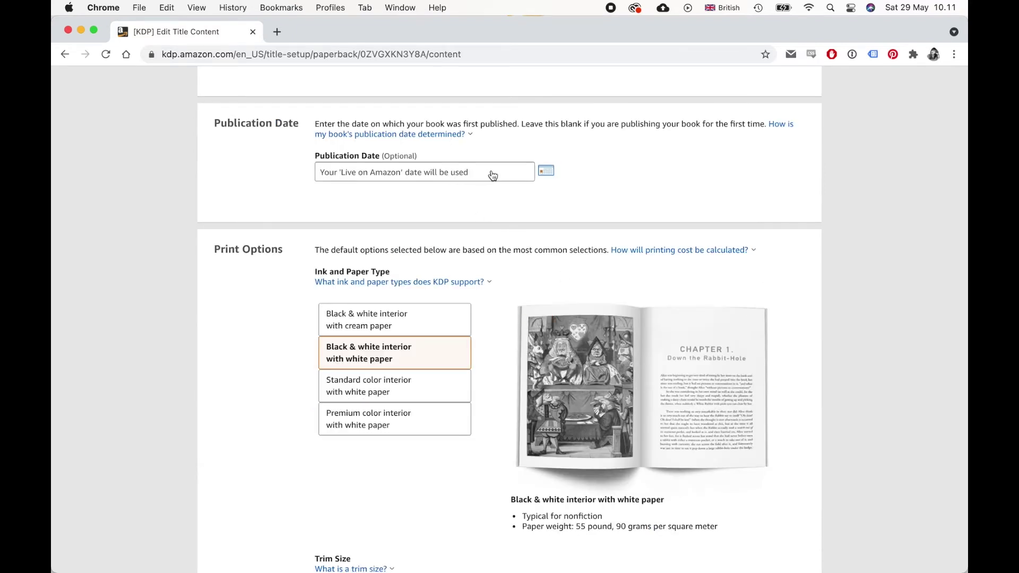
pyautogui.scroll(-2, 211, 406)
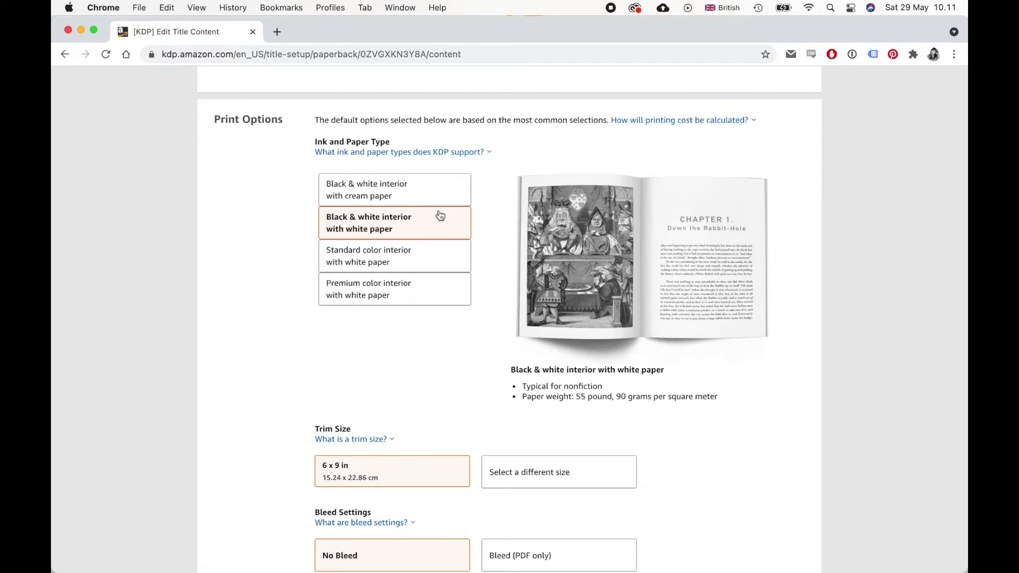
pyautogui.click(449, 198)
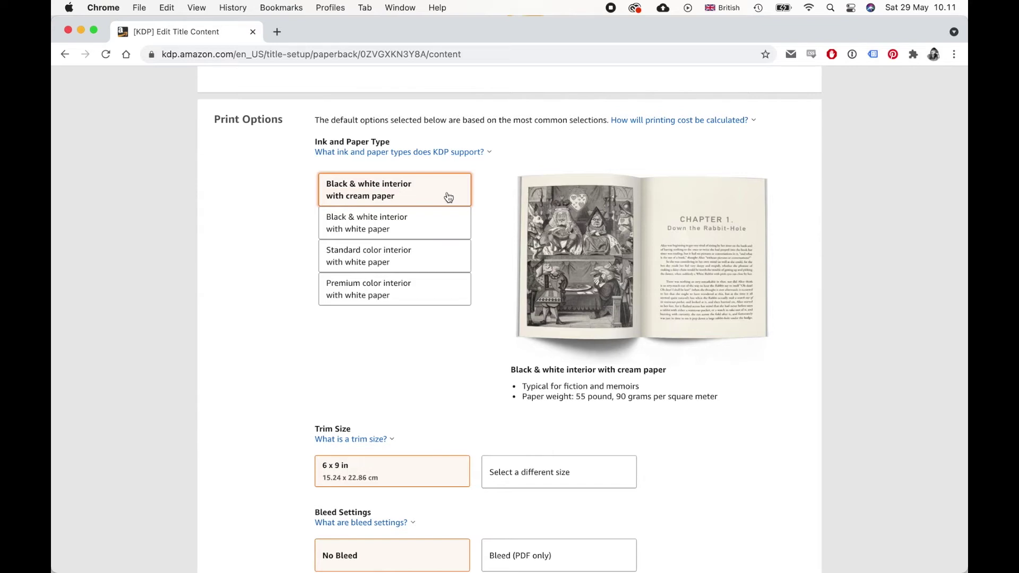
pyautogui.scroll(-3, 216, 391)
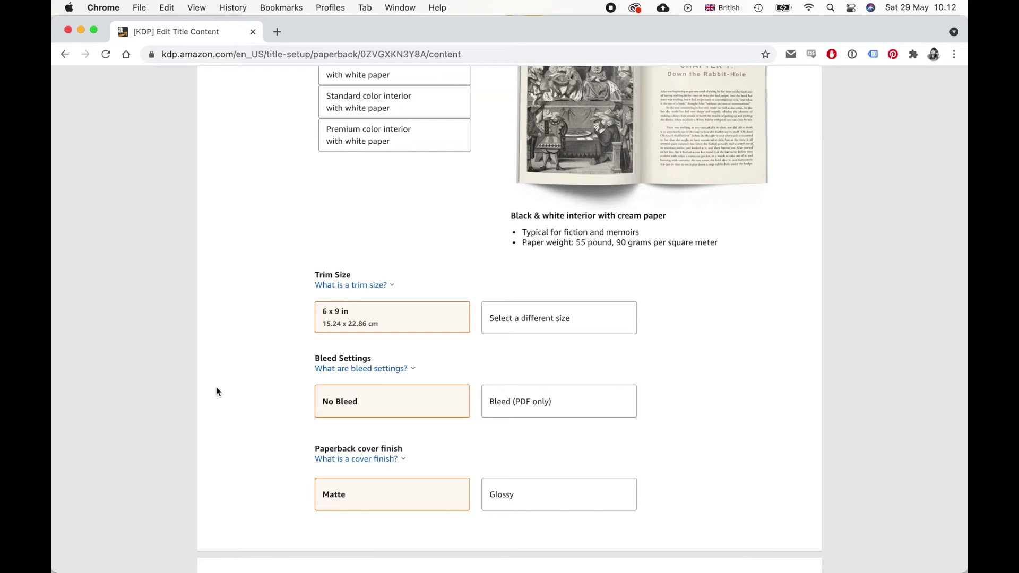
pyautogui.scroll(-1, 216, 391)
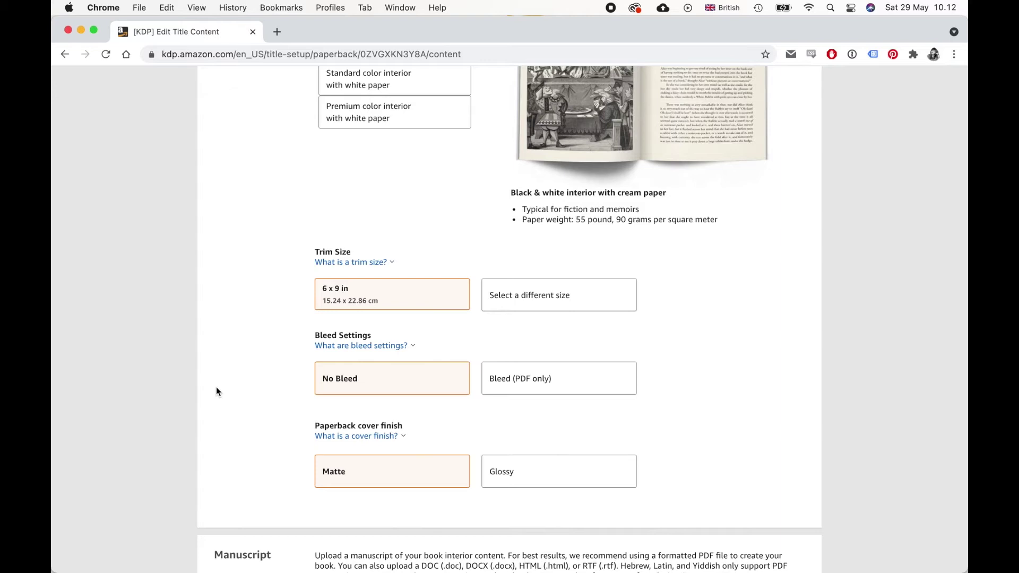
# Change the trim size to 5.06 x 7.81 in.
pyautogui.click(530, 297)
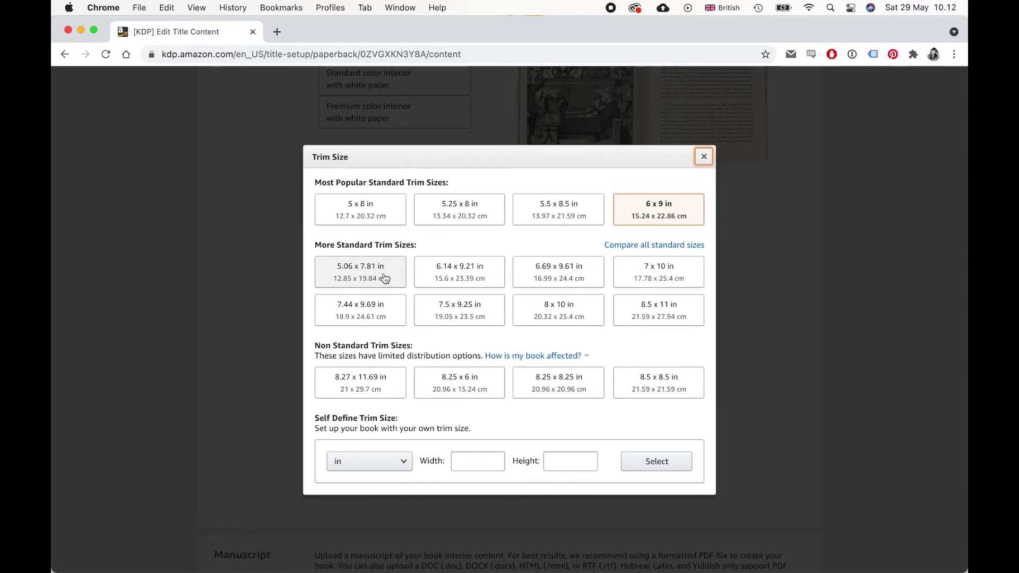
pyautogui.click(375, 278)
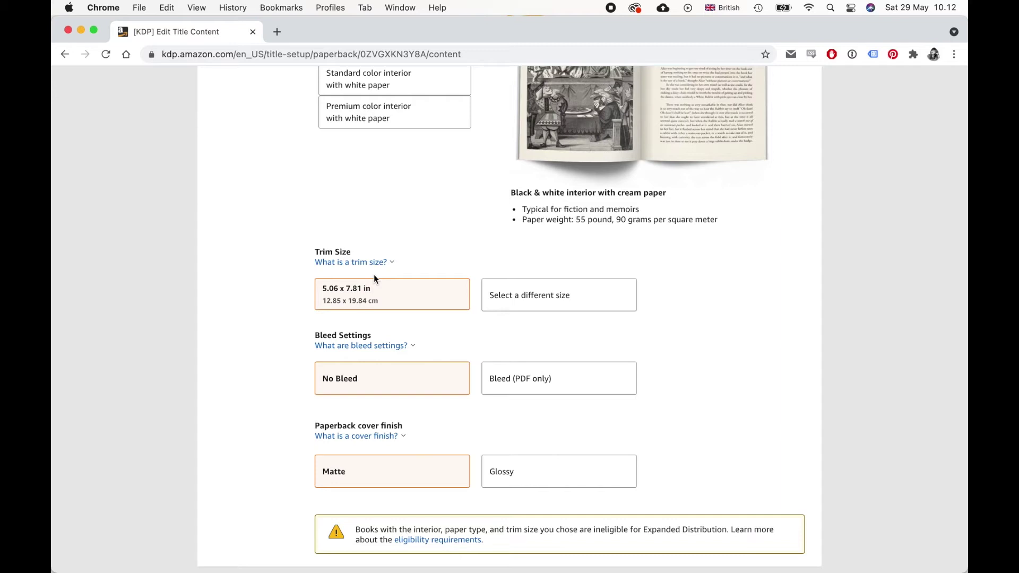
pyautogui.scroll(-3, 374, 278)
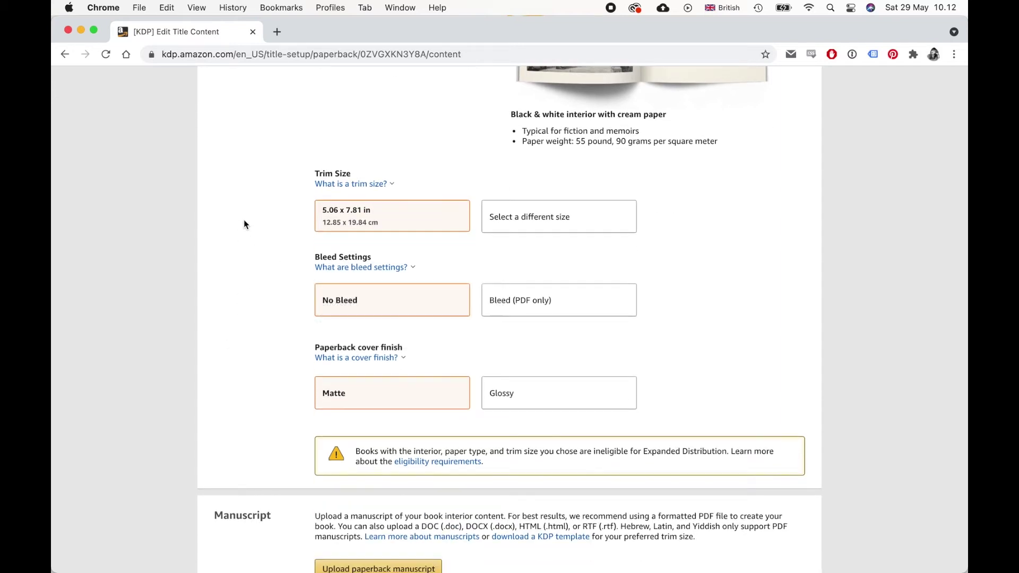
pyautogui.scroll(-2, 719, 243)
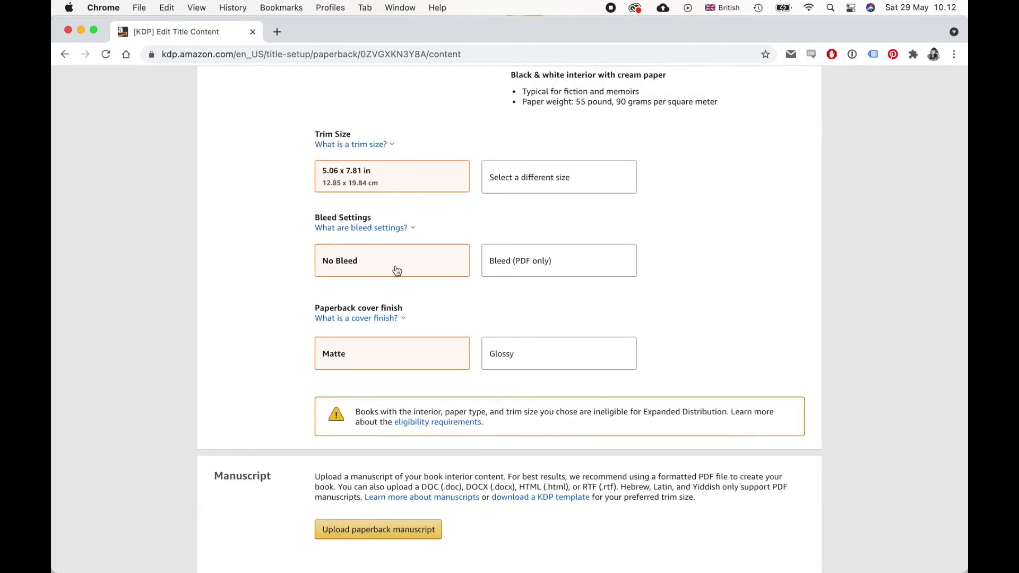
pyautogui.scroll(-1, 425, 260)
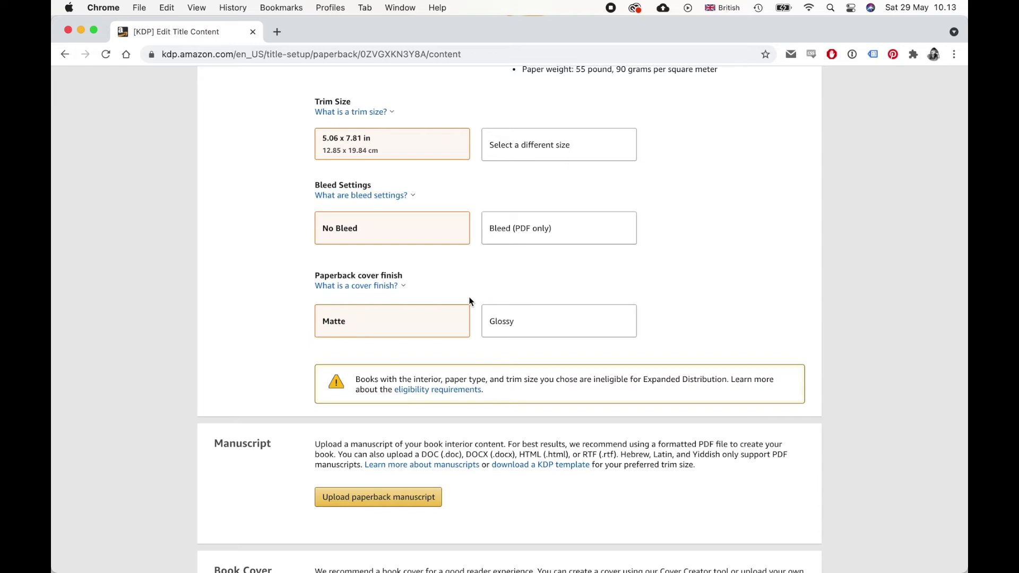
pyautogui.scroll(-3, 469, 301)
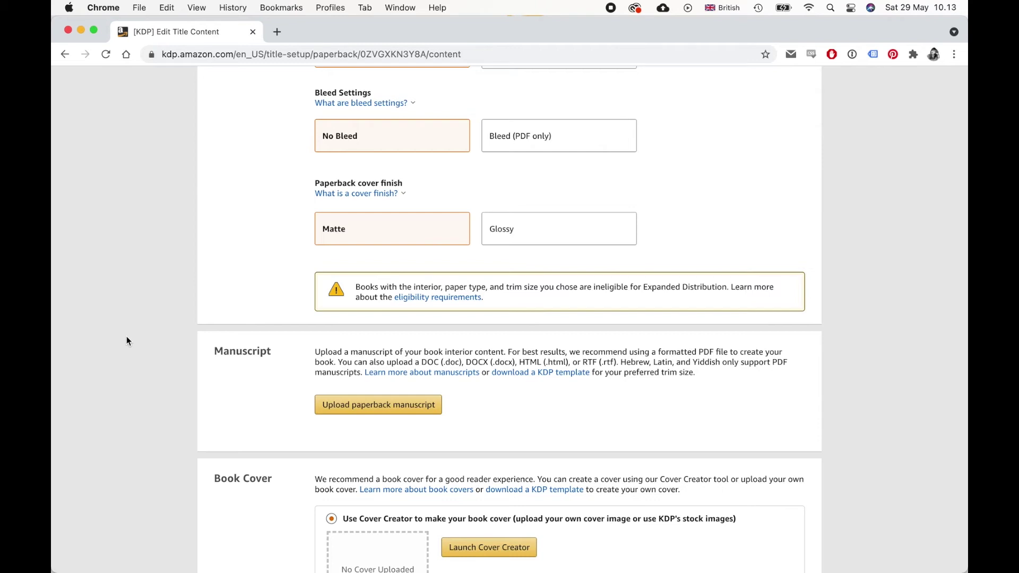
pyautogui.scroll(-3, 176, 300)
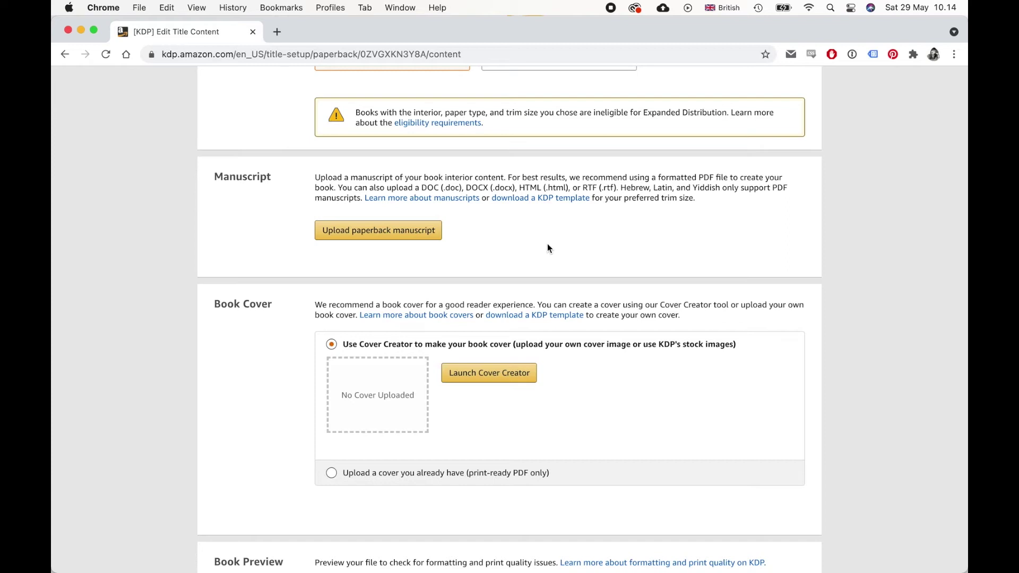
# Upload Hunting-Vienna-Print.pdf as the paperback manuscript.
pyautogui.click(429, 234)
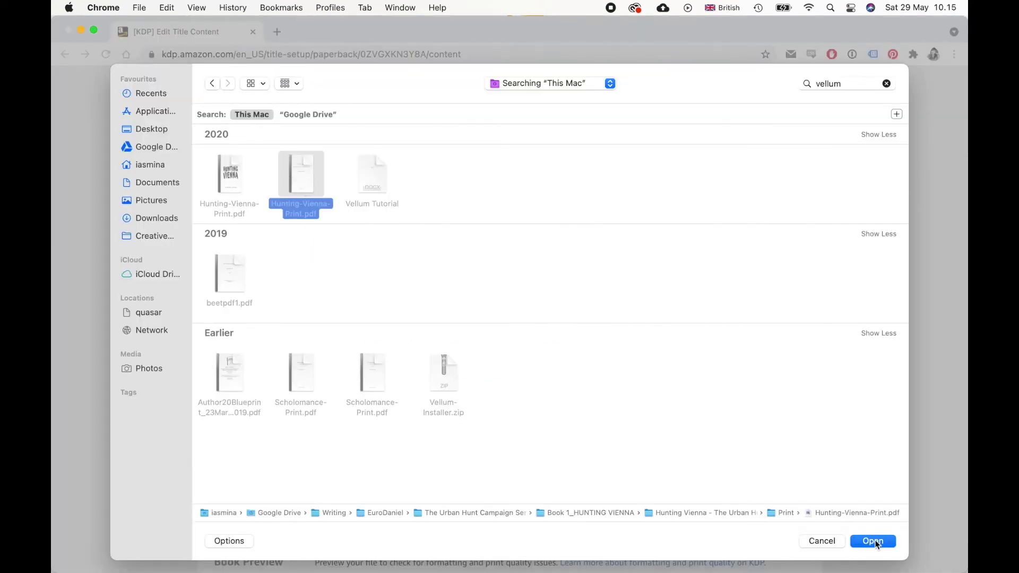
pyautogui.click(872, 541)
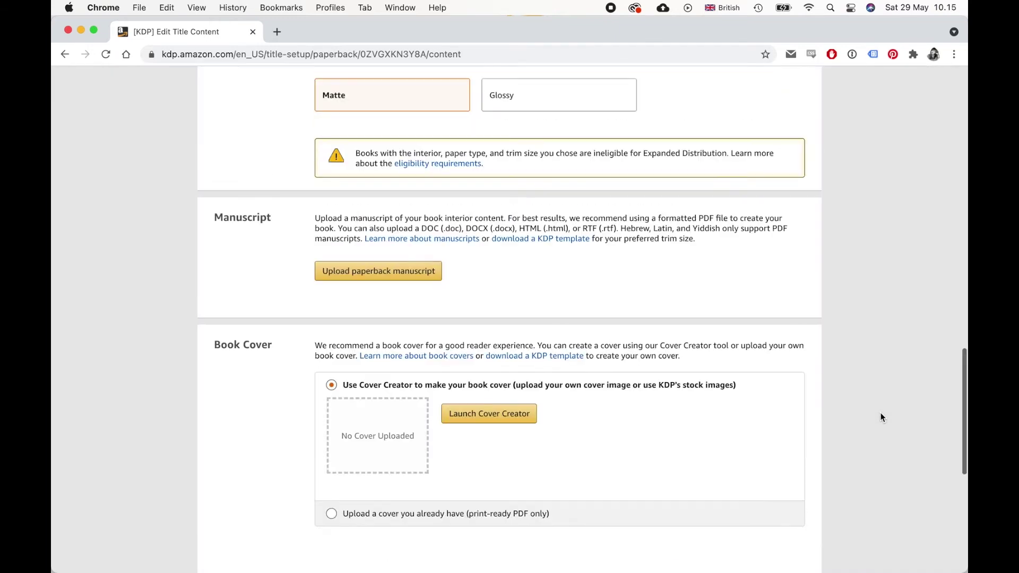
# Leave Cover Creator and upload your own print-ready cover PDF instead.
pyautogui.scroll(-4, 881, 414)
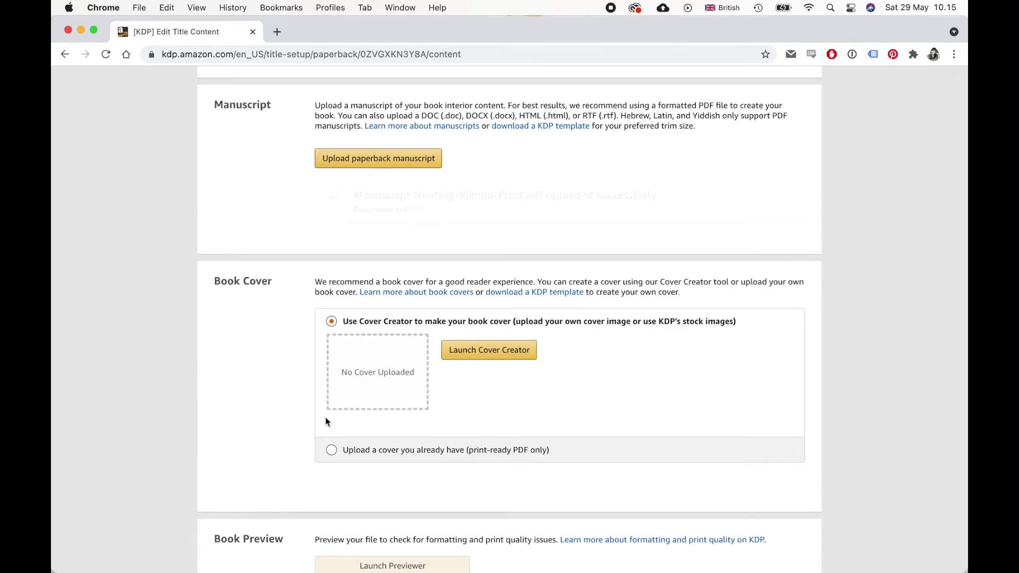
pyautogui.click(495, 351)
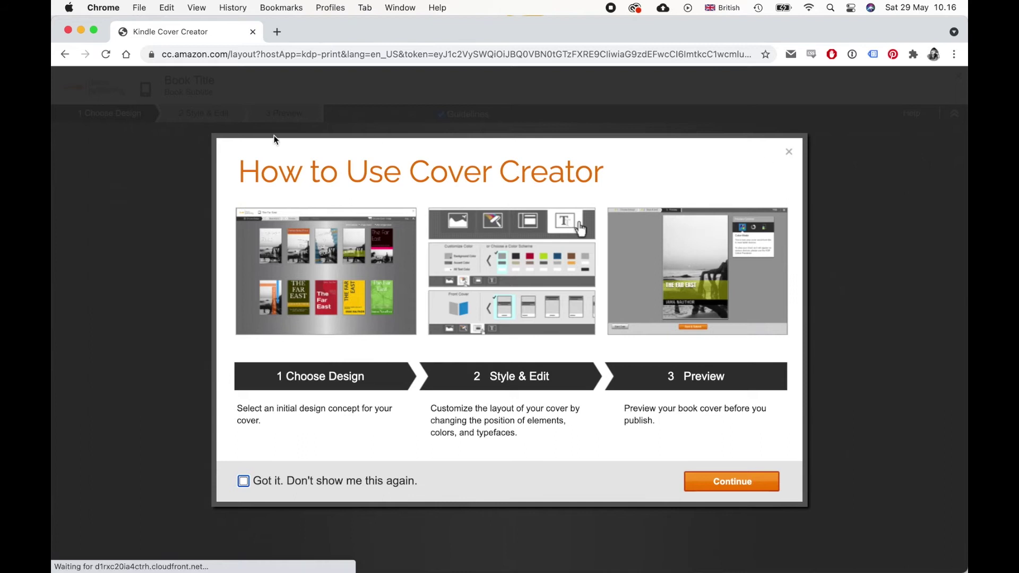
pyautogui.click(790, 154)
pyautogui.click(68, 55)
pyautogui.click(331, 456)
pyautogui.click(507, 385)
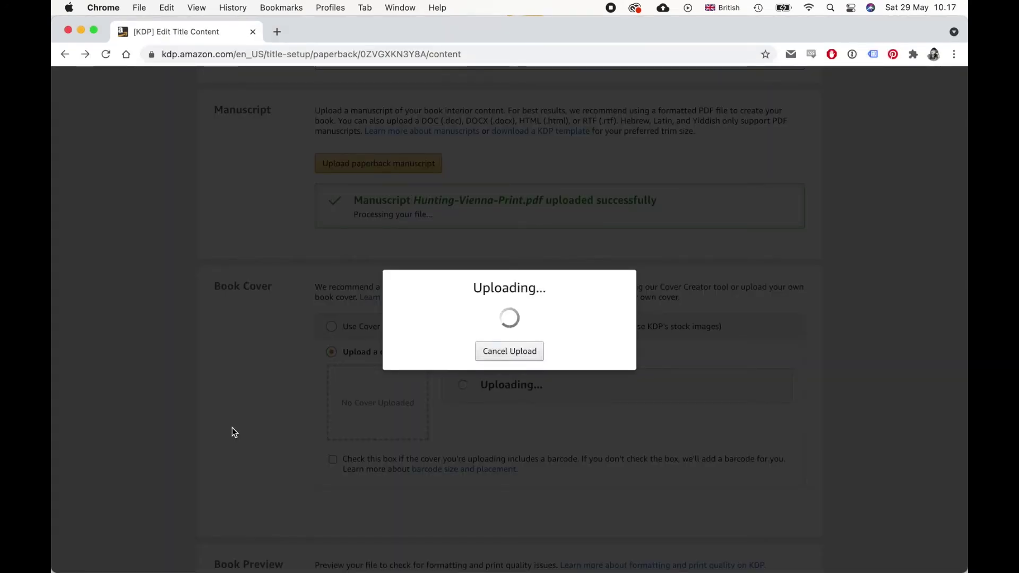
pyautogui.scroll(-3, 186, 424)
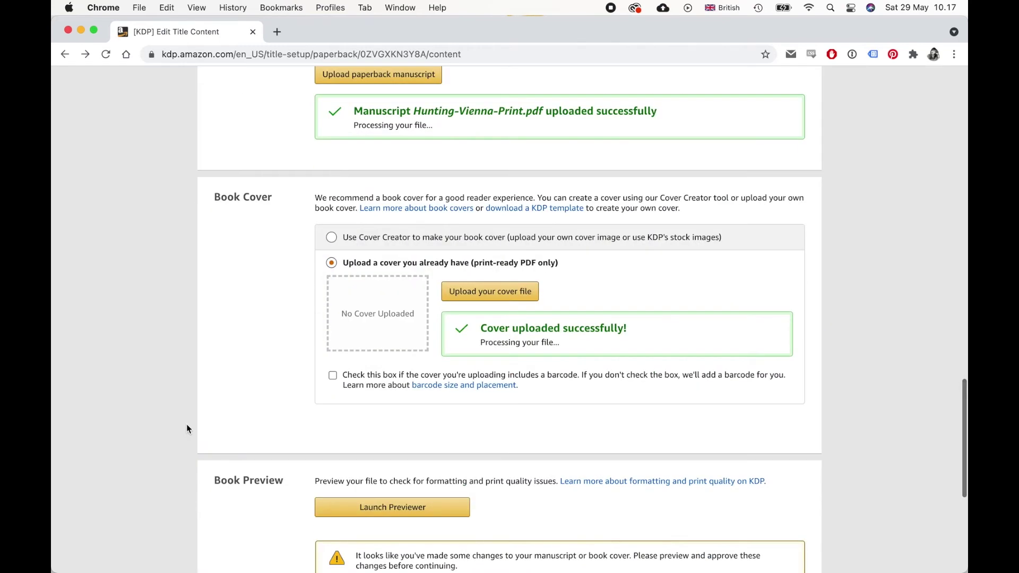
pyautogui.scroll(-4, 186, 425)
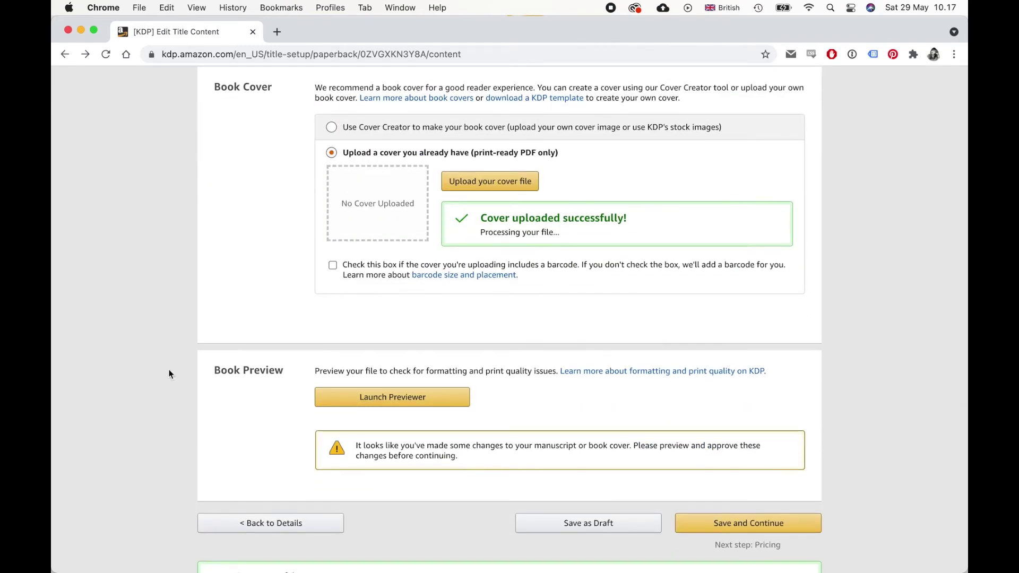
# Save the content and launch the Print Previewer to show the Hunting Vienna cover.
pyautogui.click(383, 407)
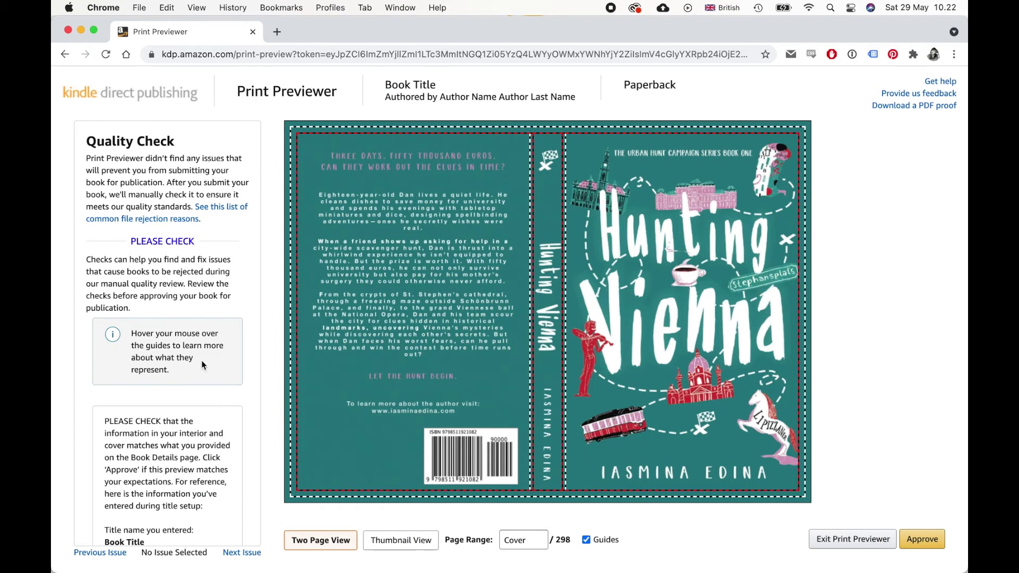
# Scroll through the print preview of the full Hunting Vienna cover.
pyautogui.scroll(-8, 203, 366)
pyautogui.scroll(-4, 203, 365)
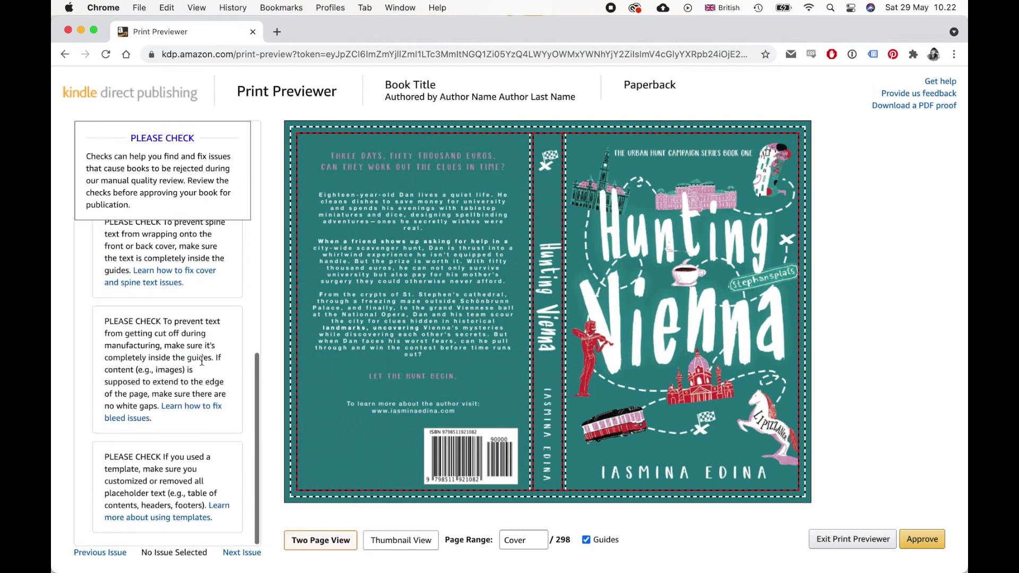
pyautogui.scroll(12, 202, 361)
pyautogui.scroll(2, 202, 365)
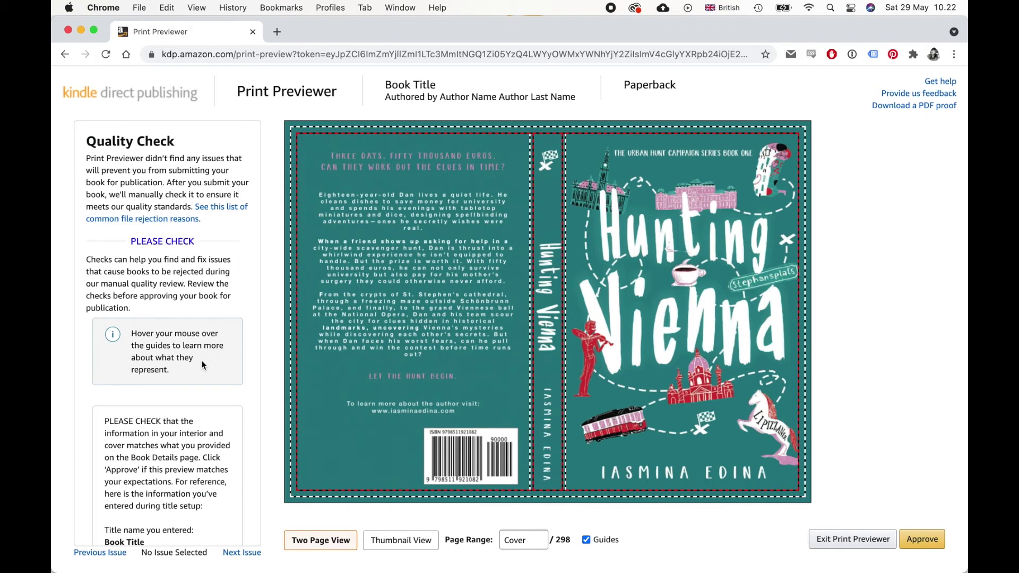
pyautogui.scroll(-12, 183, 361)
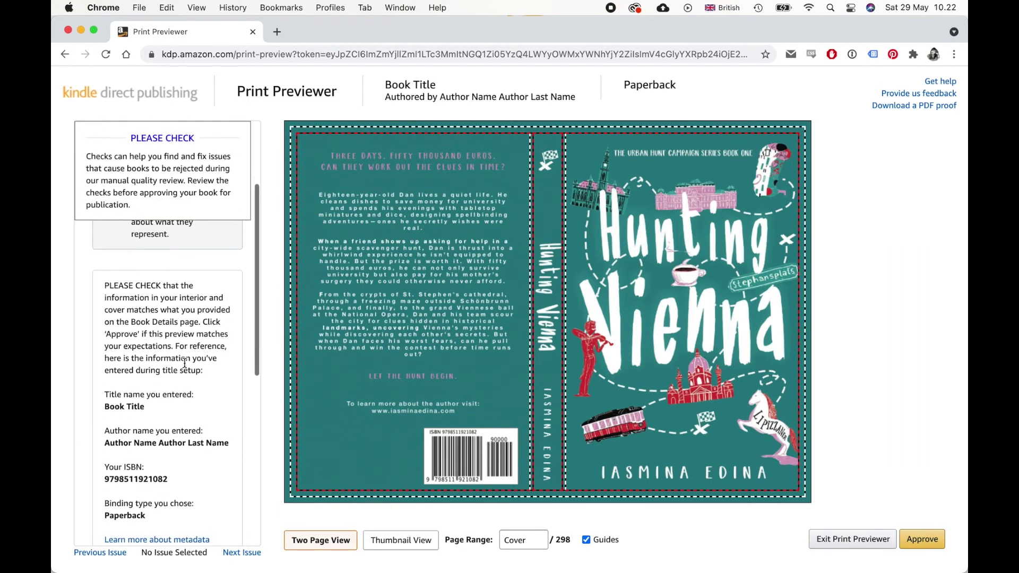
pyautogui.scroll(-5, 183, 362)
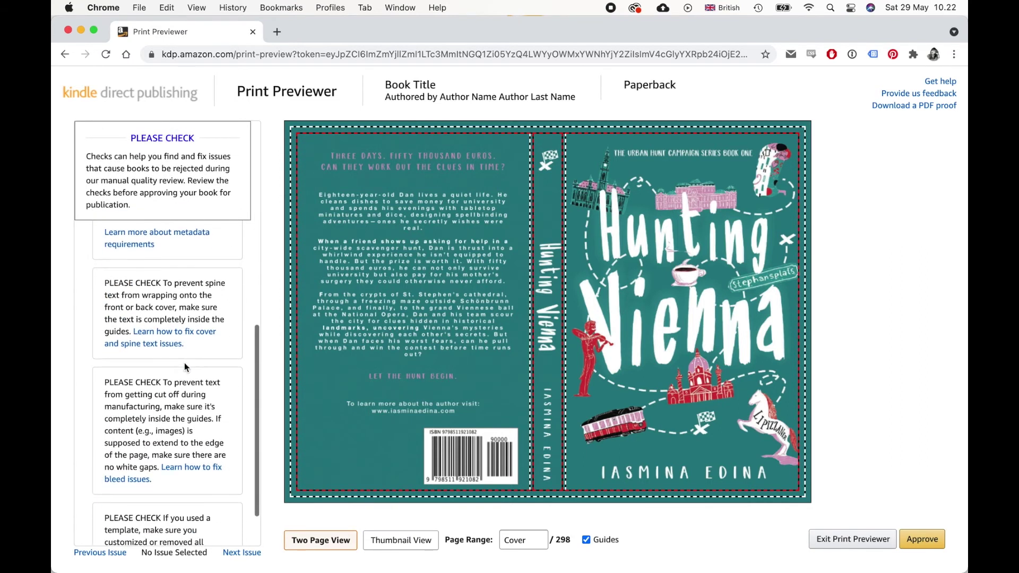
pyautogui.scroll(15, 184, 362)
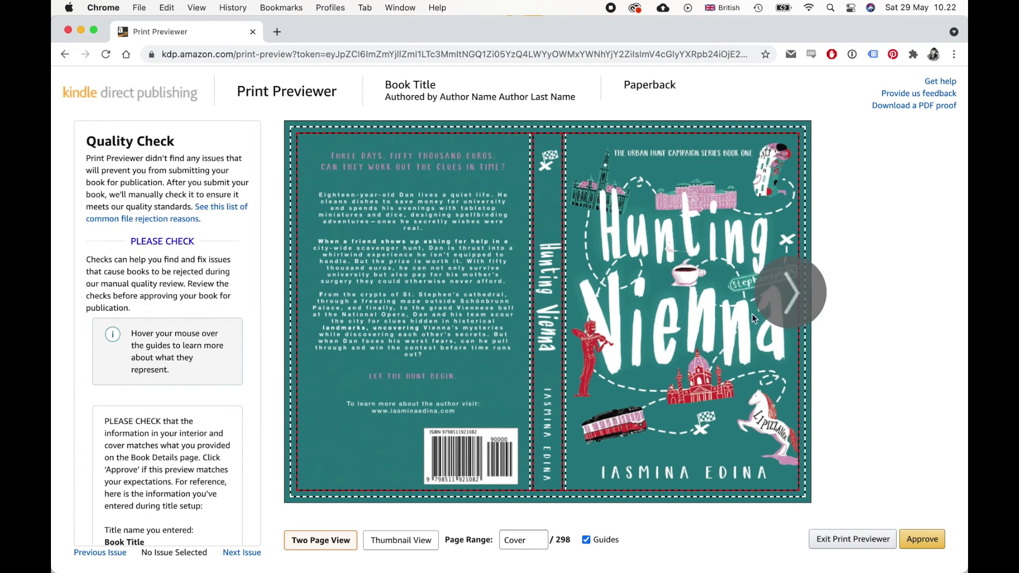
# Zoom in on the back-cover blurb and spine, pan across, then zoom back out and check the guide lines.
pyautogui.click(447, 206)
pyautogui.moveTo(462, 245); pyautogui.dragTo(469, 304)
pyautogui.click(468, 304)
pyautogui.moveTo(302, 484)
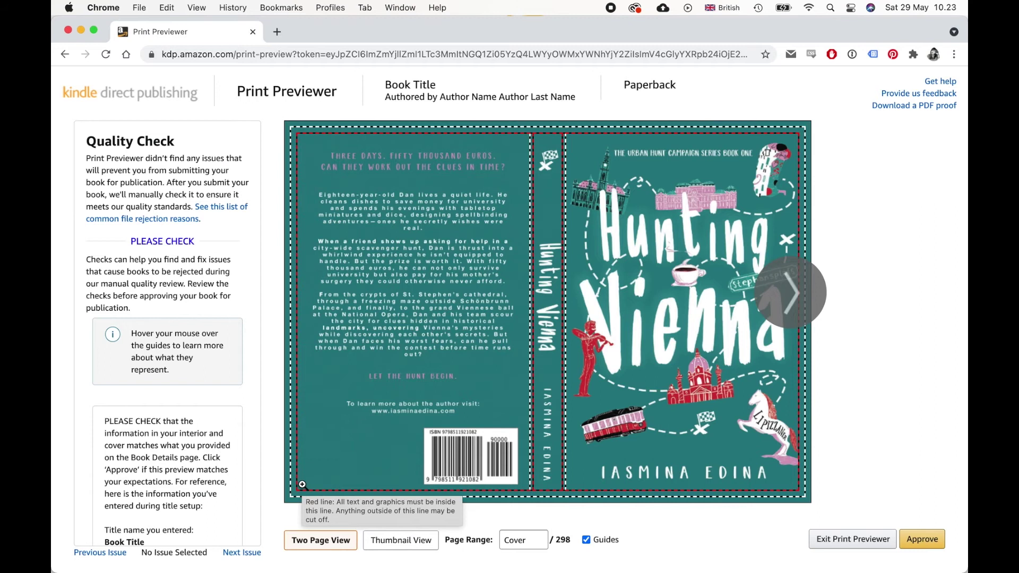
pyautogui.moveTo(540, 406)
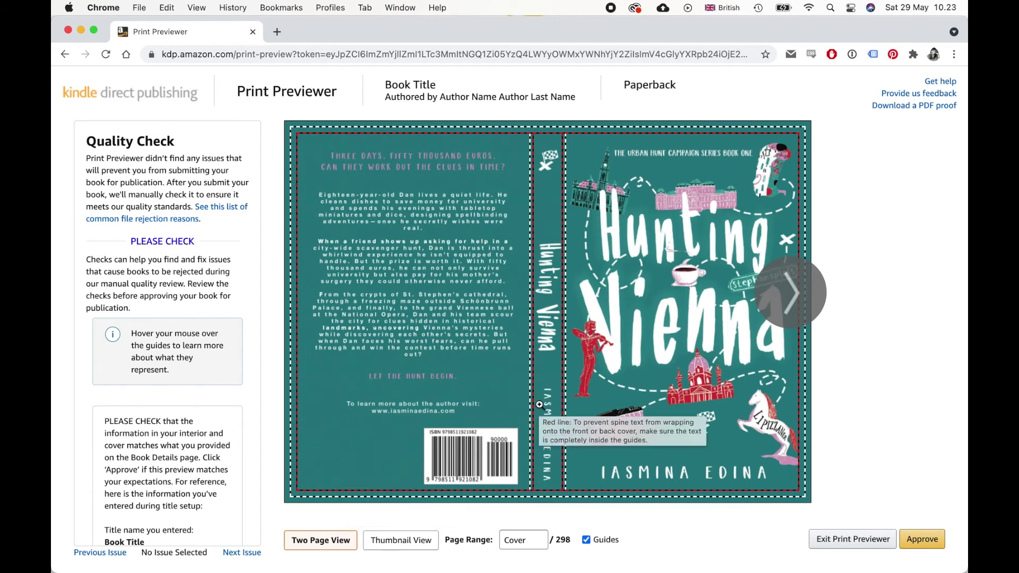
pyautogui.moveTo(601, 361)
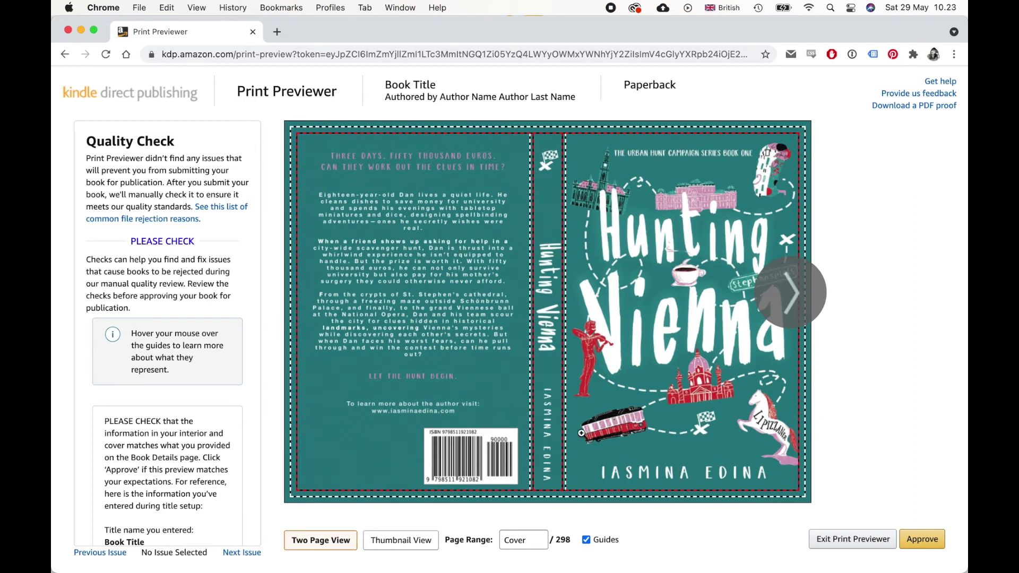
# Page through the Hunting Vienna preview from the title page to spread 10-11.
pyautogui.click(788, 298)
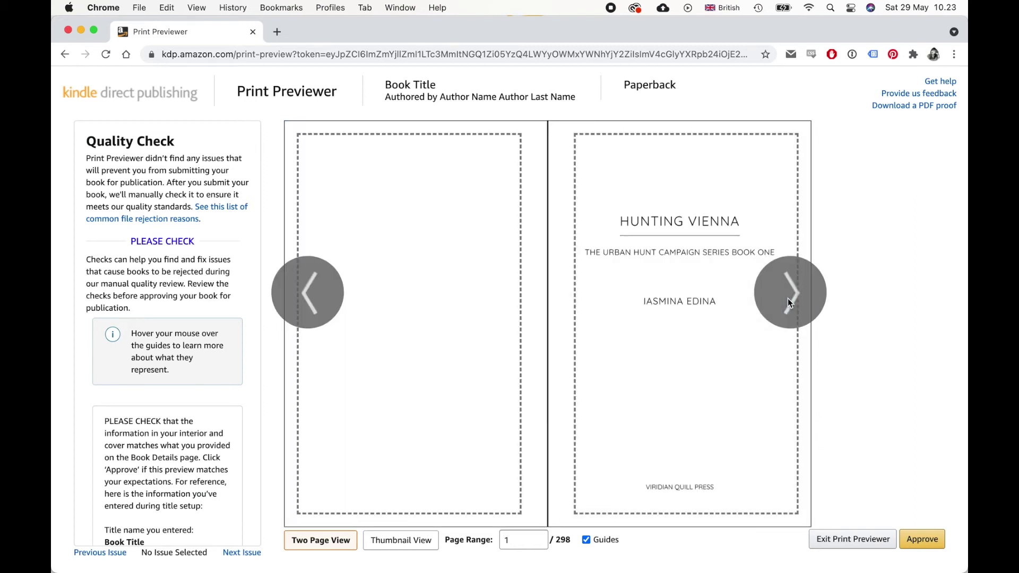
pyautogui.click(788, 298)
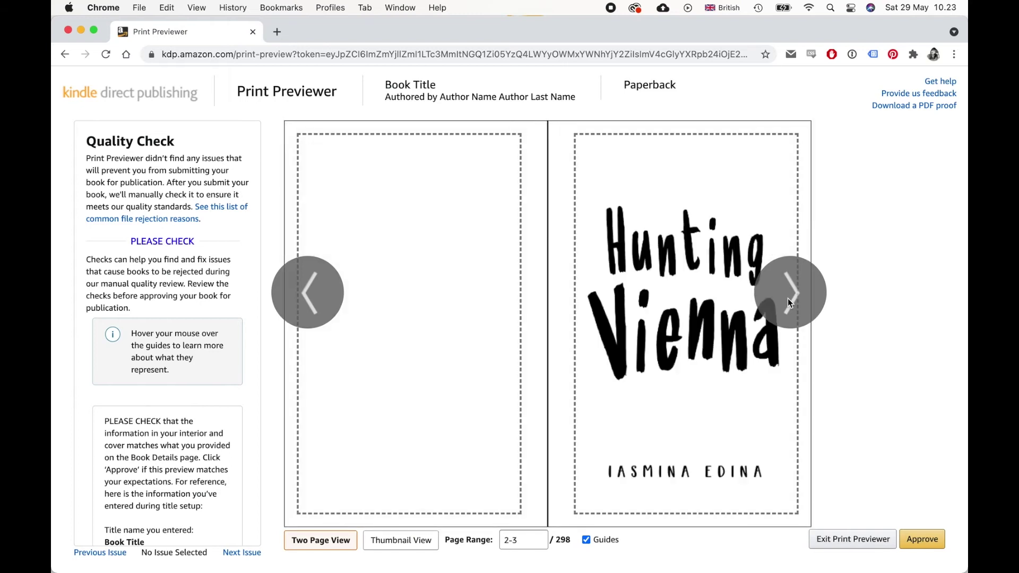
pyautogui.click(788, 299)
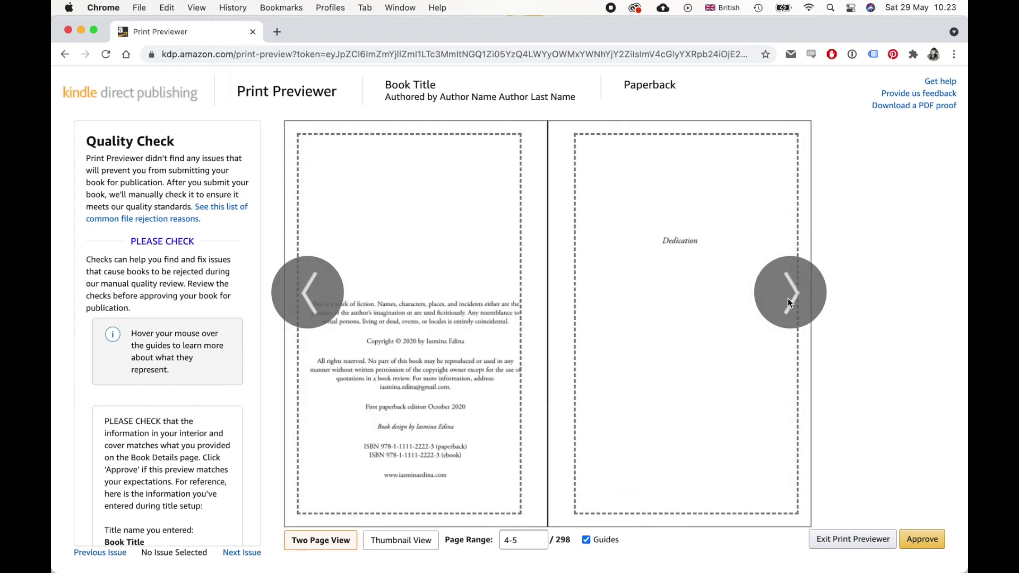
pyautogui.click(787, 299)
pyautogui.click(788, 293)
pyautogui.click(789, 295)
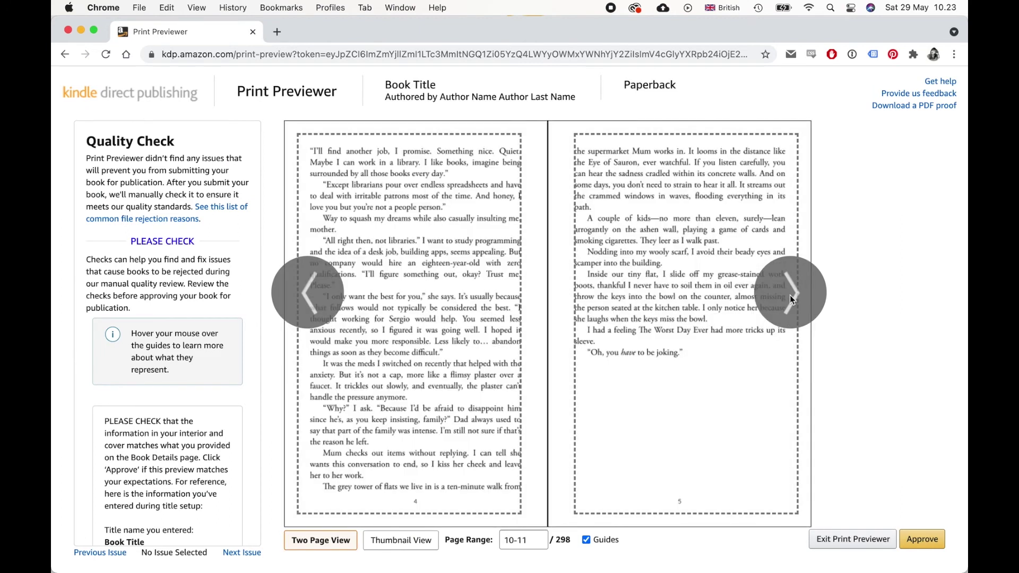
# Switch to Thumbnail View and browse the grid of all 298 pages.
pyautogui.click(416, 542)
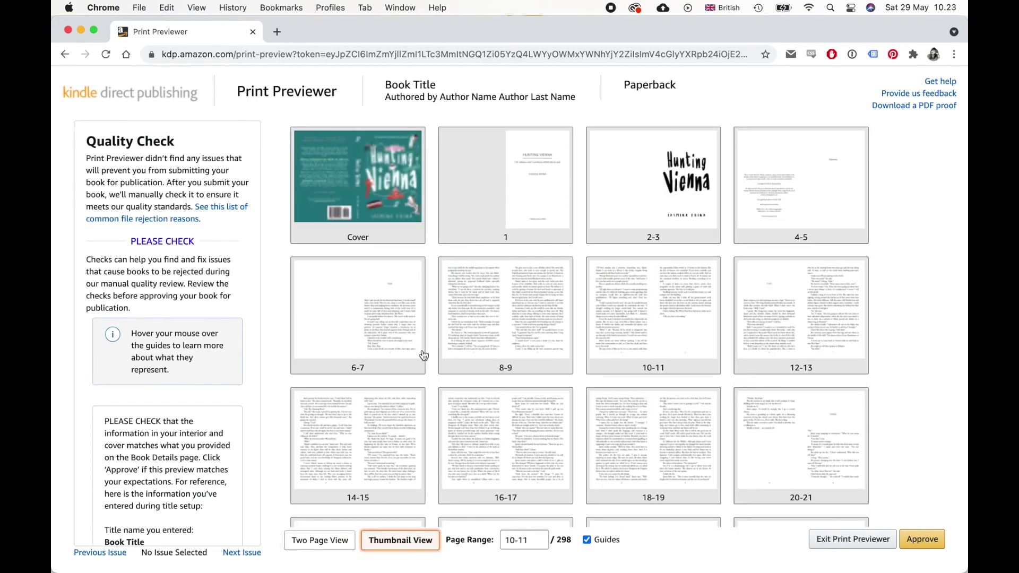
pyautogui.scroll(-10, 423, 355)
pyautogui.scroll(-20, 423, 355)
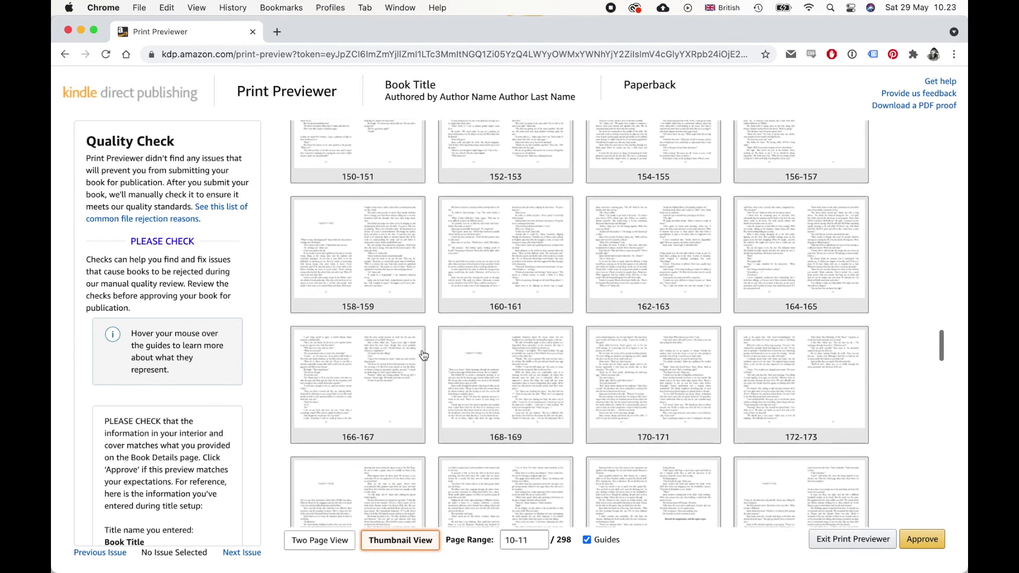
pyautogui.scroll(-10, 423, 355)
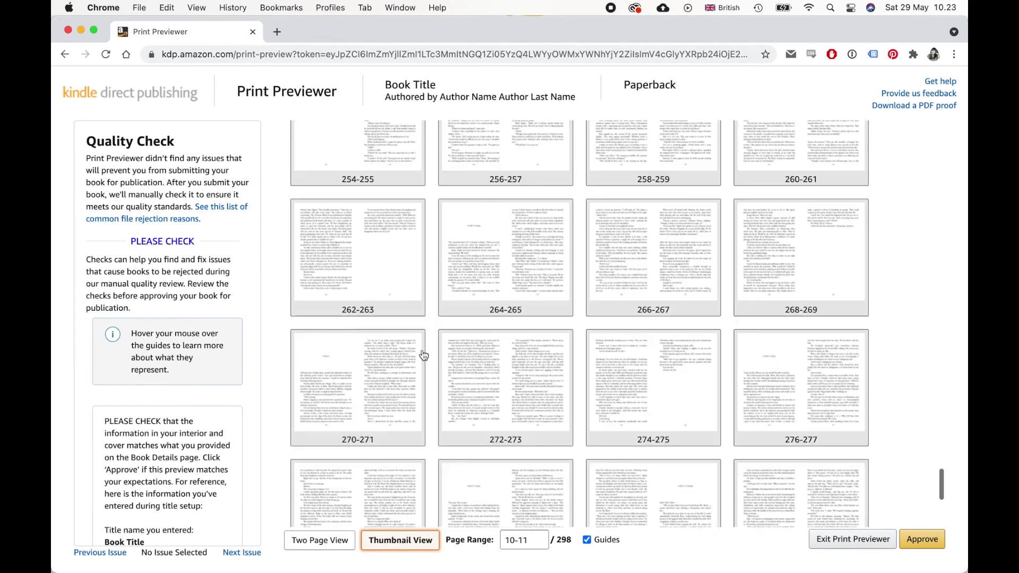
pyautogui.scroll(20, 434, 296)
pyautogui.scroll(15, 434, 296)
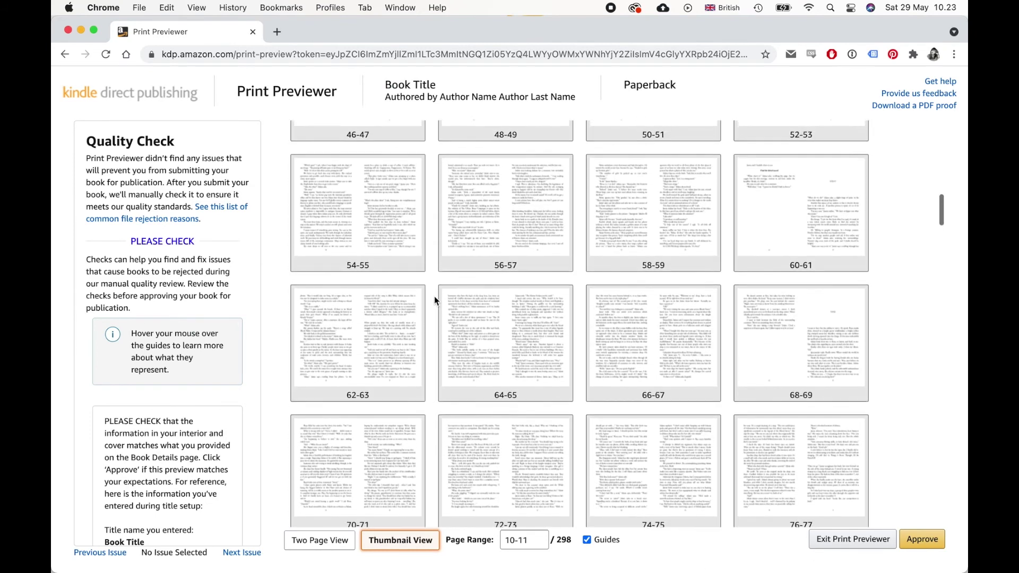
pyautogui.moveTo(865, 301)
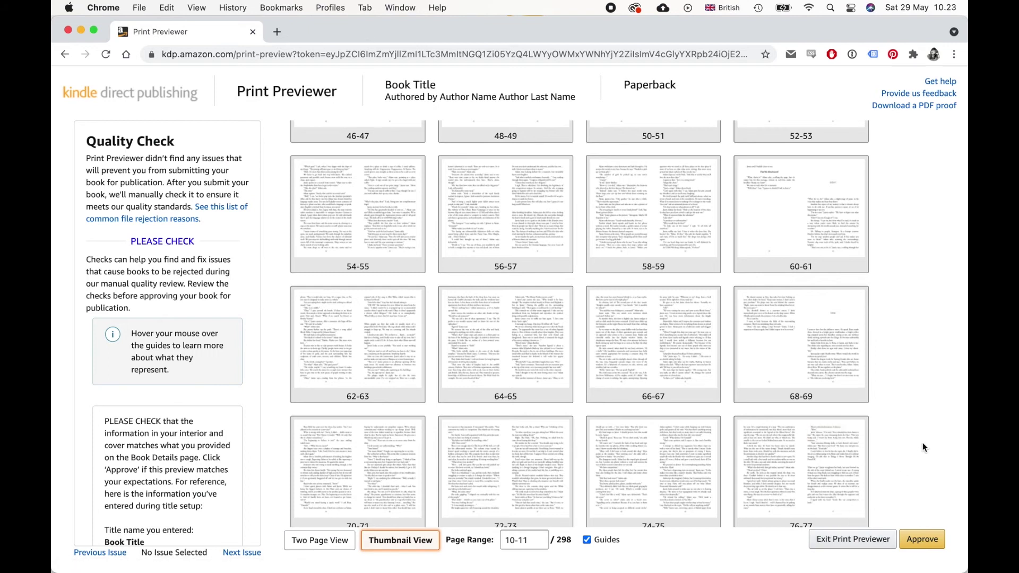
# Approve the print preview and review the Rights & Pricing page down to the bottom.
pyautogui.click(926, 545)
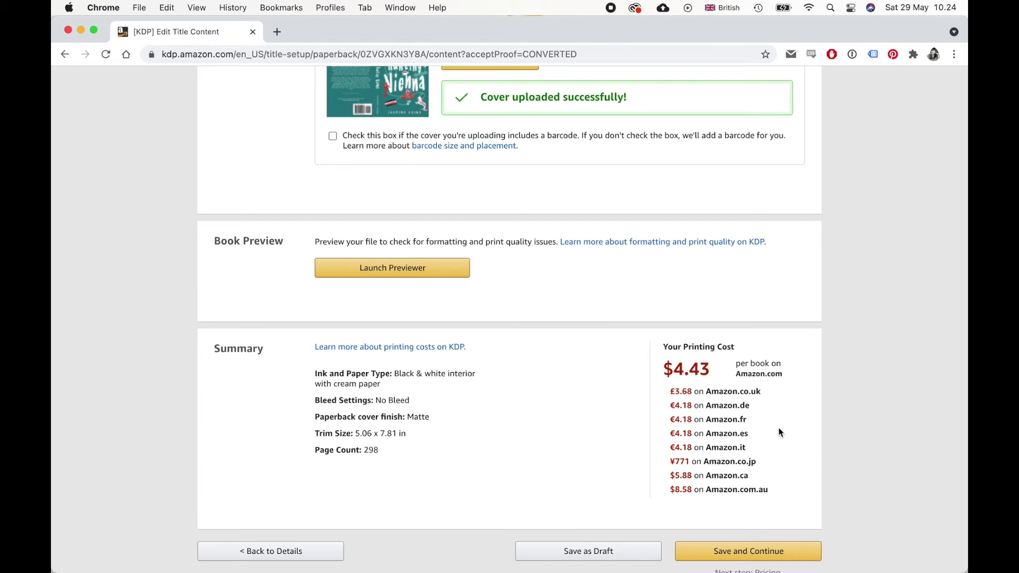
pyautogui.scroll(-6, 875, 371)
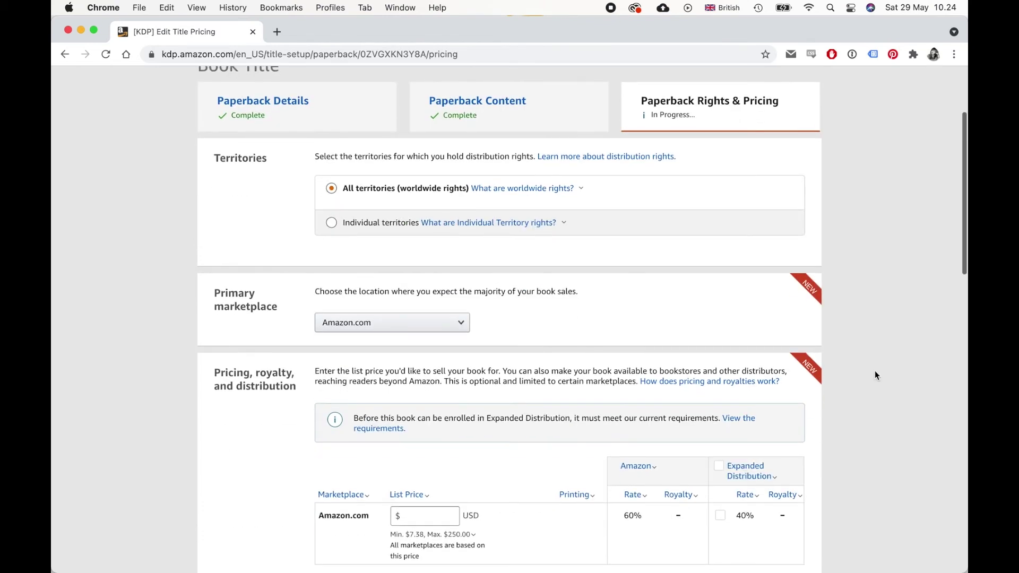
pyautogui.scroll(-6, 874, 374)
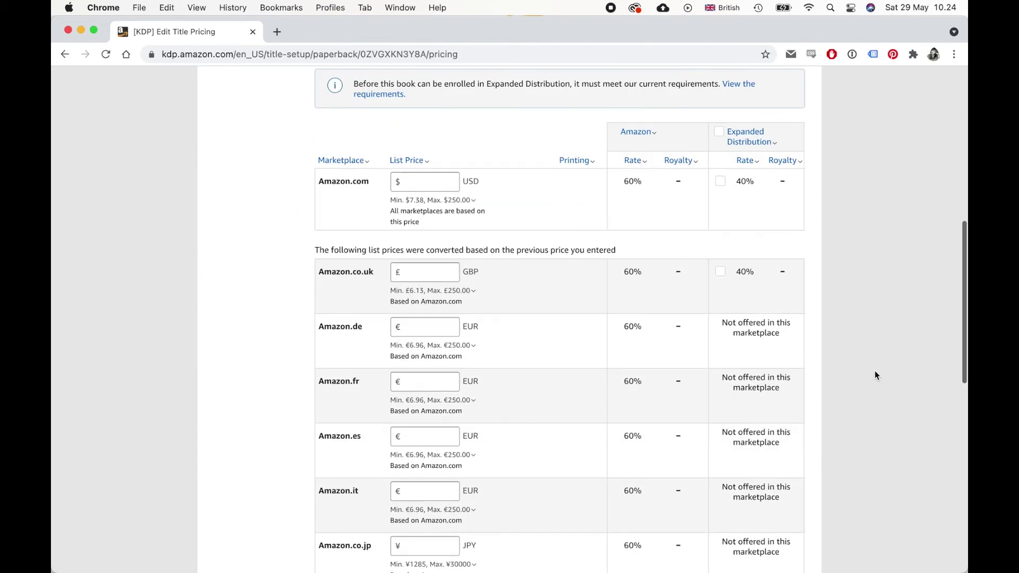
pyautogui.scroll(-6, 874, 374)
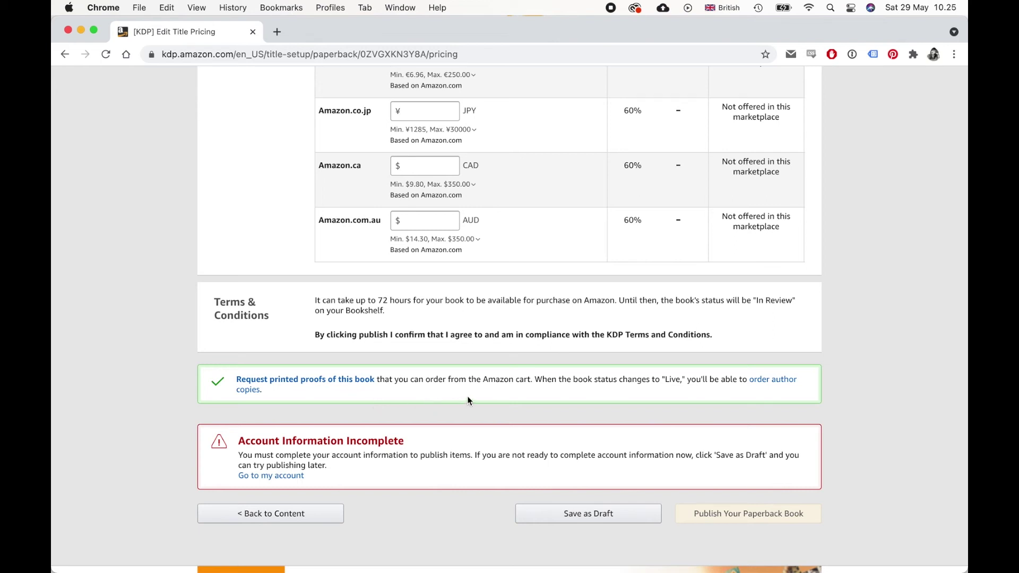
# Start a printed proof request and keep the proof quantity at 1.
pyautogui.click(316, 380)
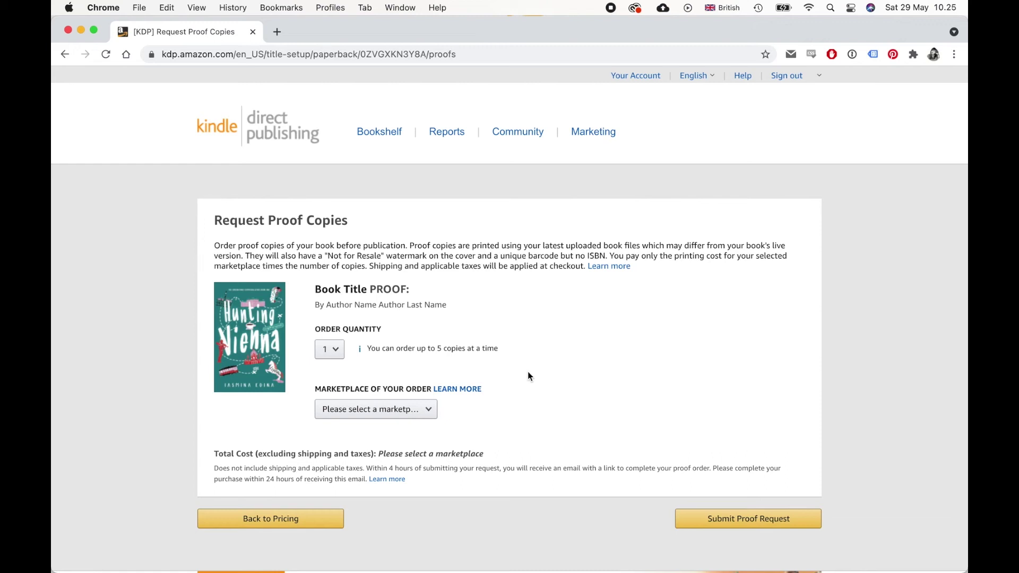
pyautogui.click(329, 349)
pyautogui.click(590, 342)
# Set the proof marketplace to Amazon.de and submit the €4.18 proof request.
pyautogui.click(421, 413)
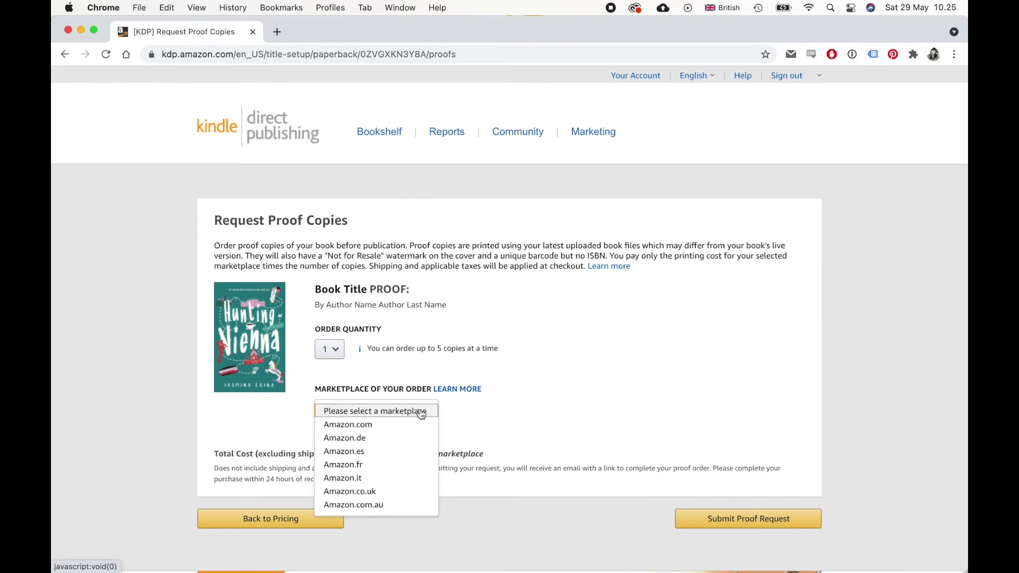
pyautogui.click(415, 424)
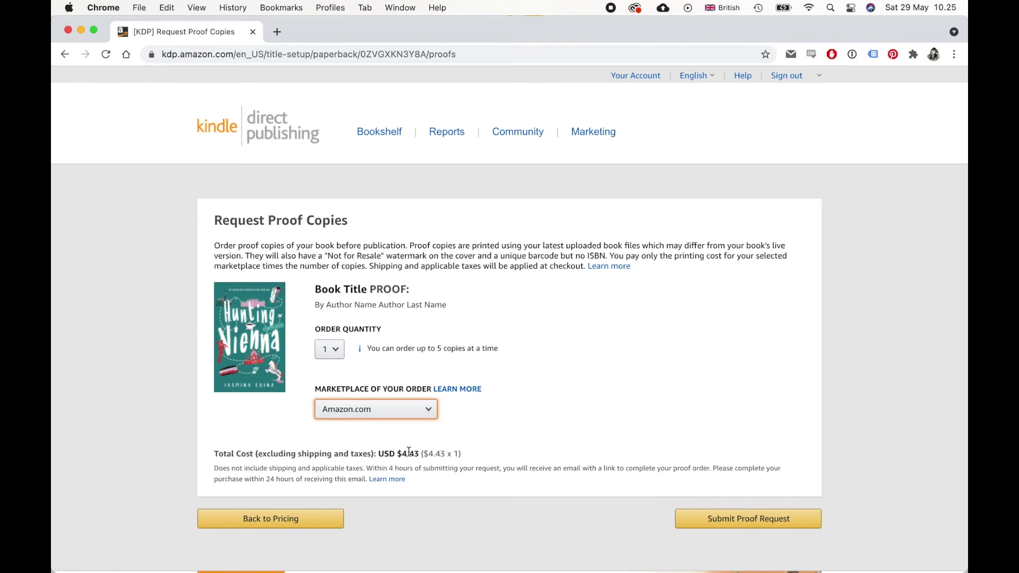
pyautogui.click(410, 414)
pyautogui.click(388, 443)
pyautogui.scroll(-2, 715, 390)
pyautogui.scroll(2, 714, 390)
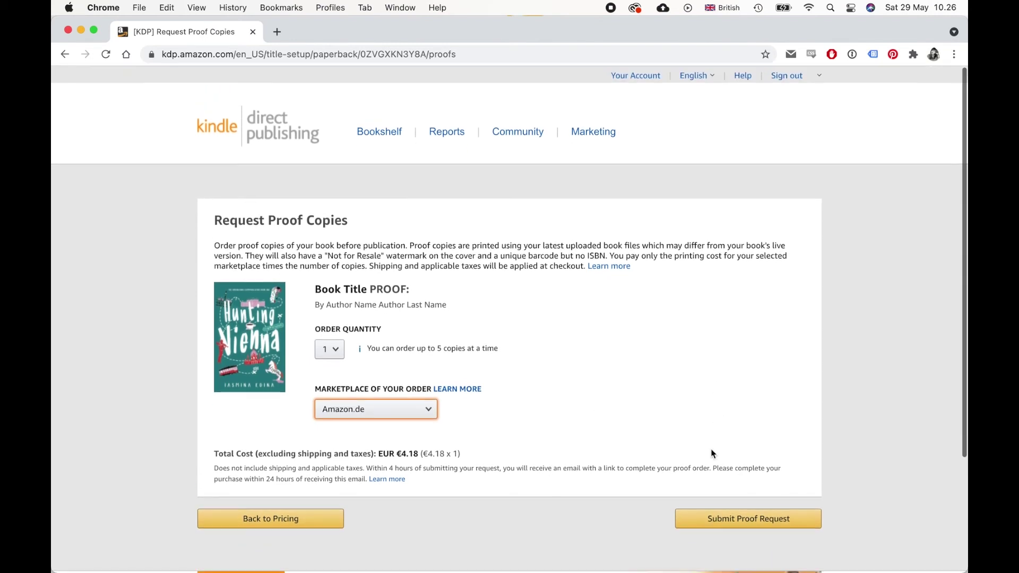
pyautogui.click(764, 525)
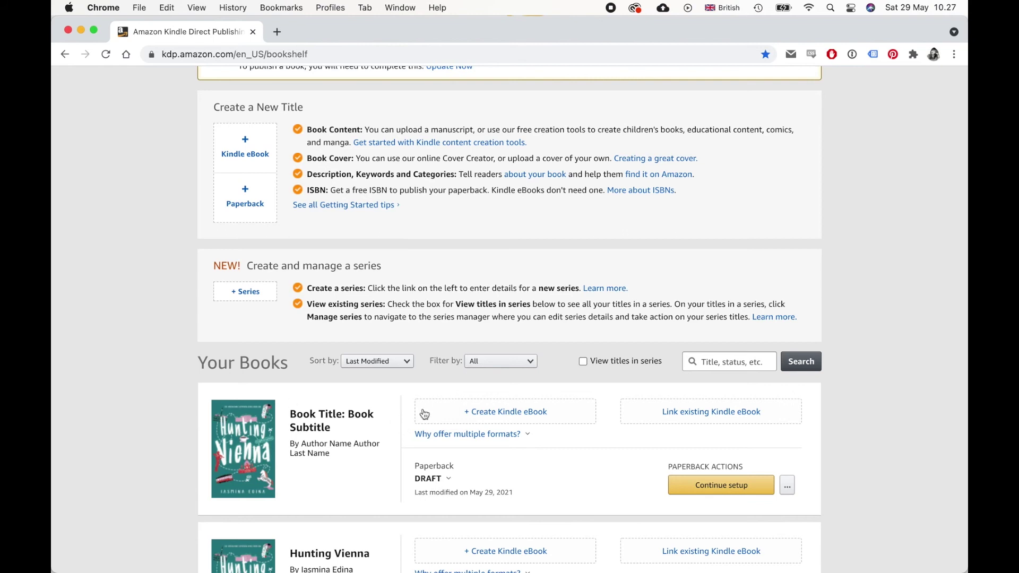
# Show the Paperback Actions menu for the 'Book Title: Book Subtitle' draft on the Bookshelf.
pyautogui.click(787, 485)
pyautogui.click(787, 486)
pyautogui.click(789, 488)
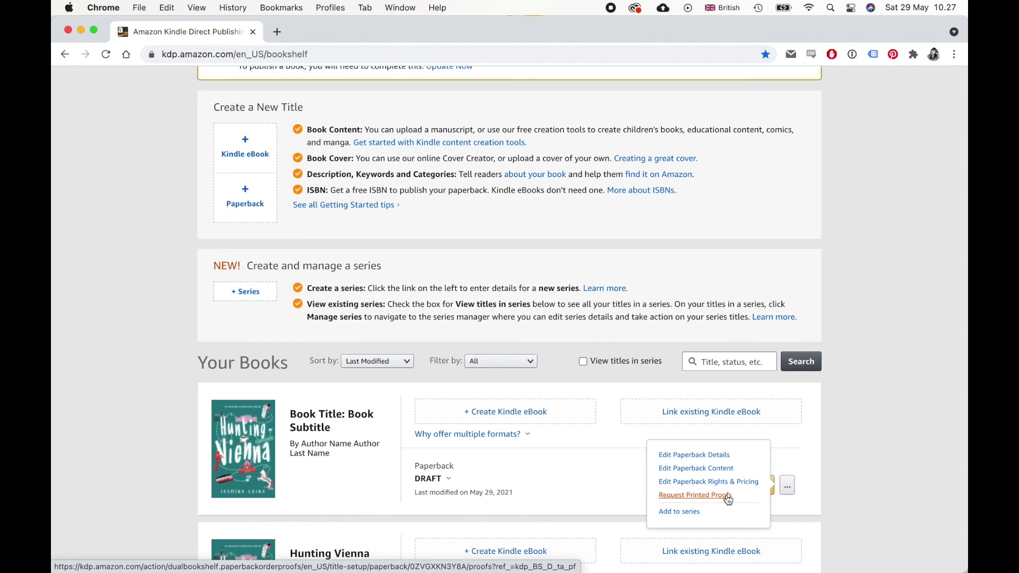
# Scroll the Bookshelf back up to the incomplete-account notice above the draft.
pyautogui.scroll(2, 905, 379)
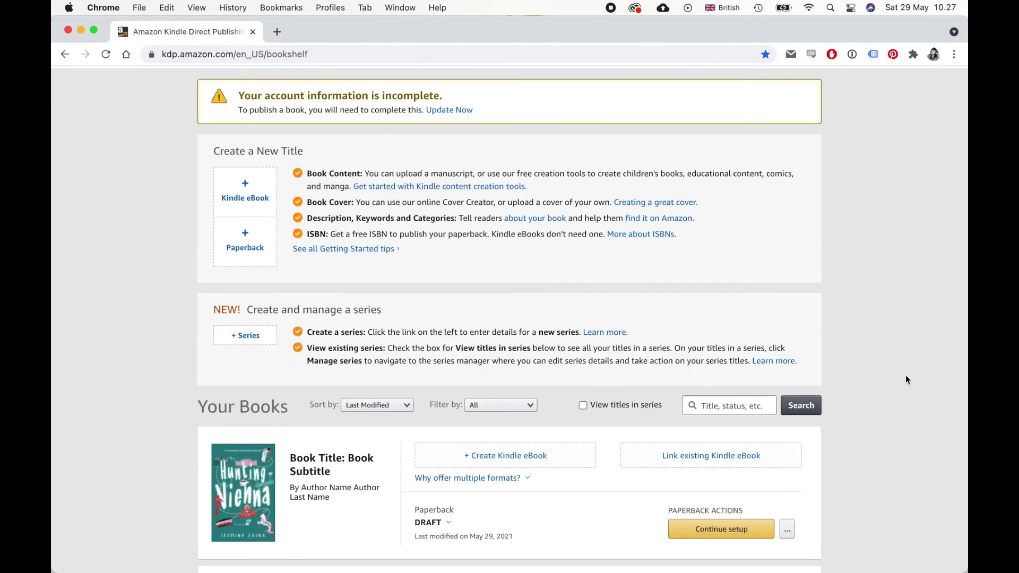